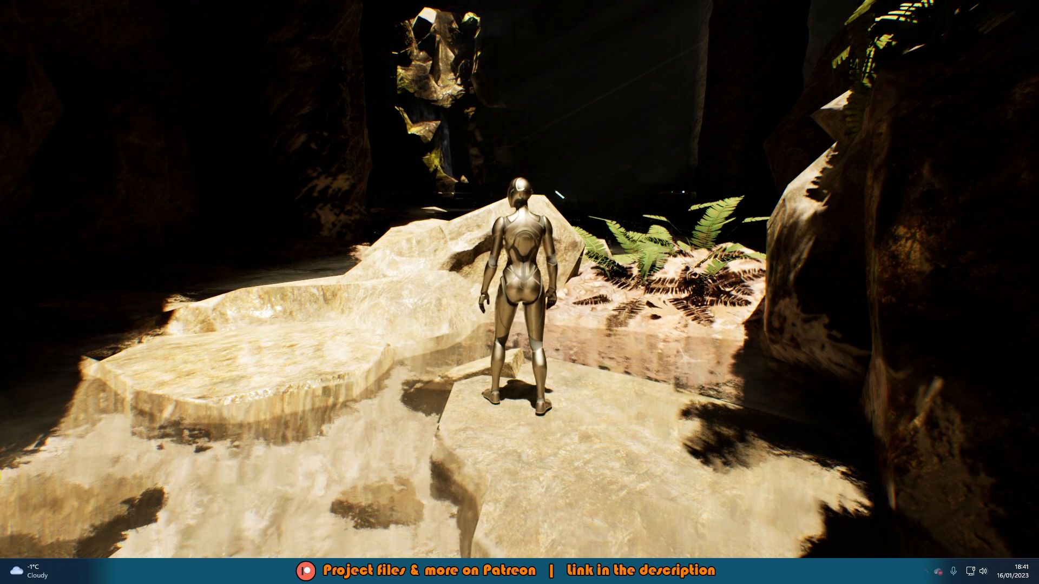
# - Walk the character around the cave in the running preview and stop the play session
pyautogui.press('F11')
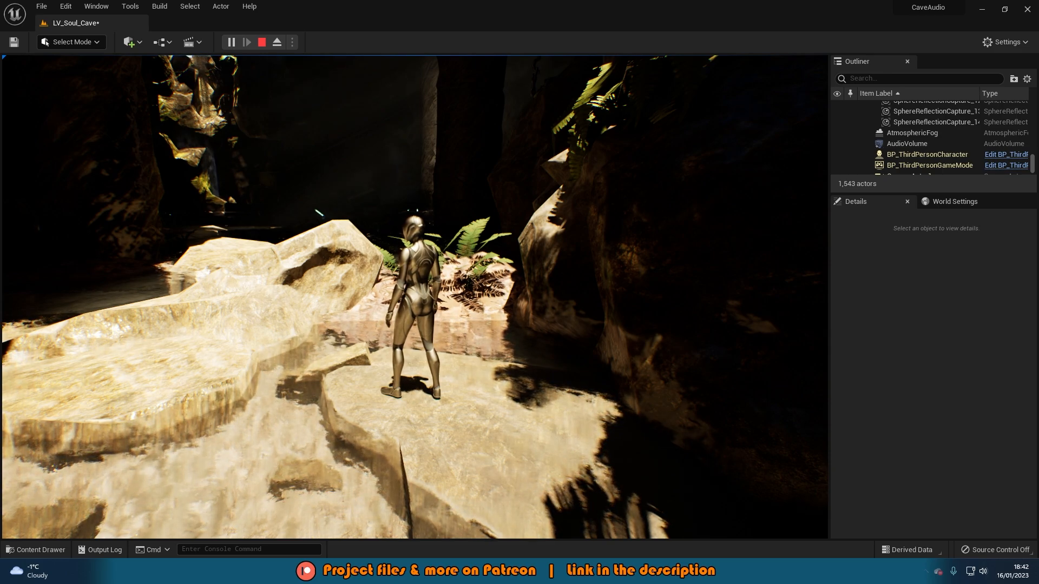
pyautogui.press('w')
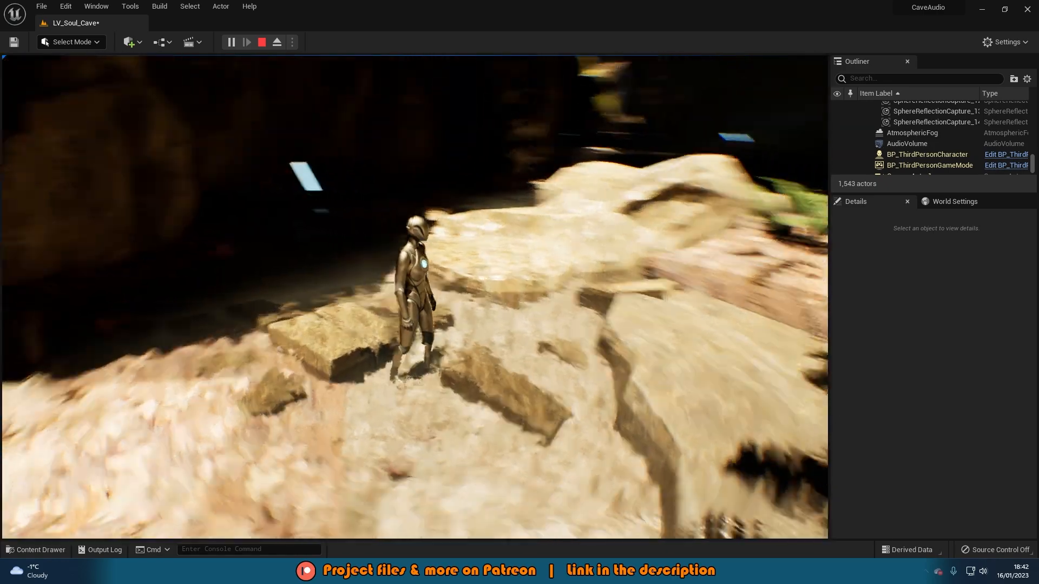
pyautogui.press('w')
pyautogui.press('s')
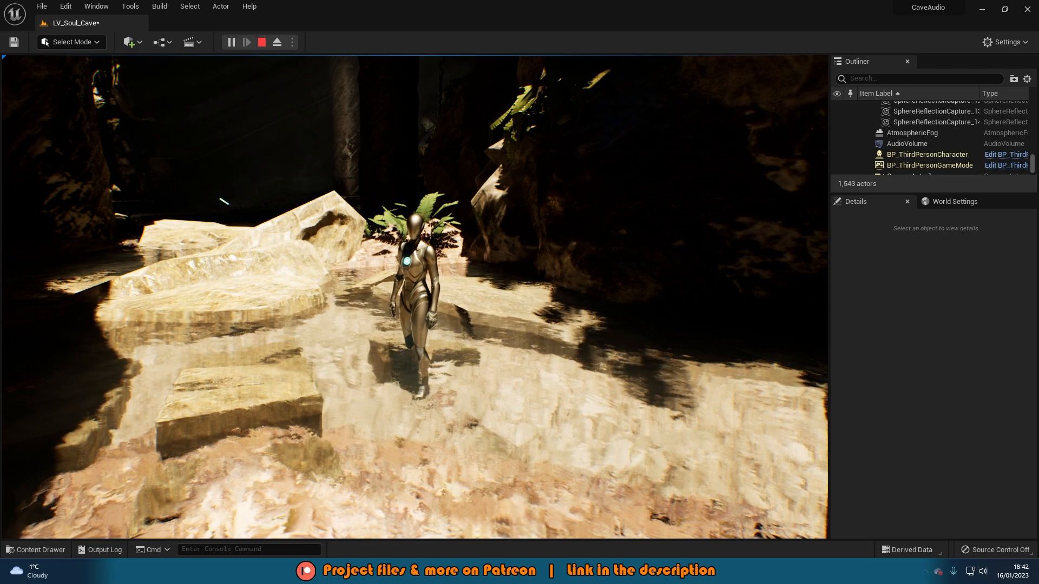
pyautogui.press('Escape')
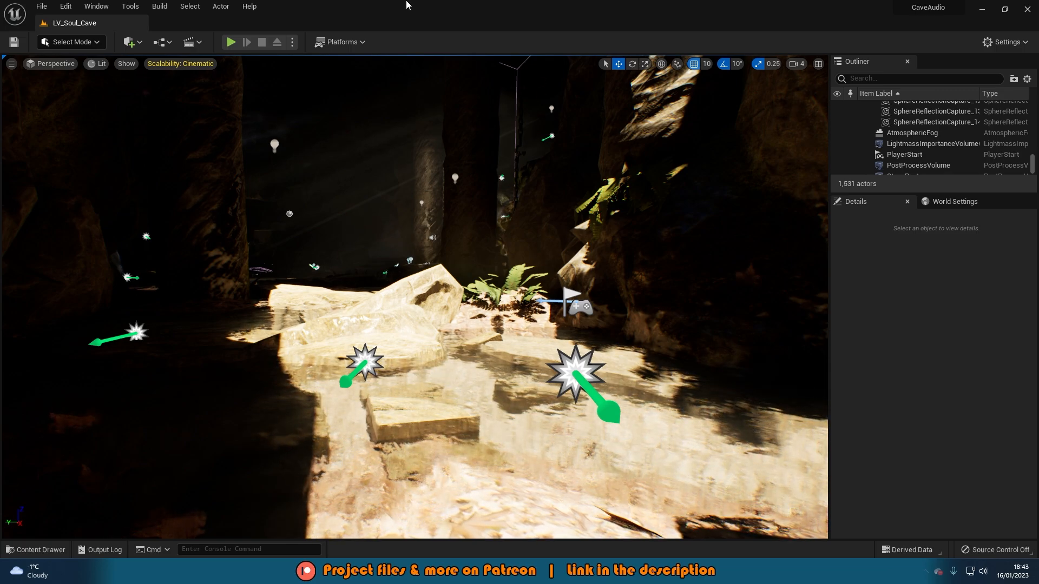
# - Preview the Click_SFX sound wave from the project's Content folder
pyautogui.hotkey('ctrl', 'space')
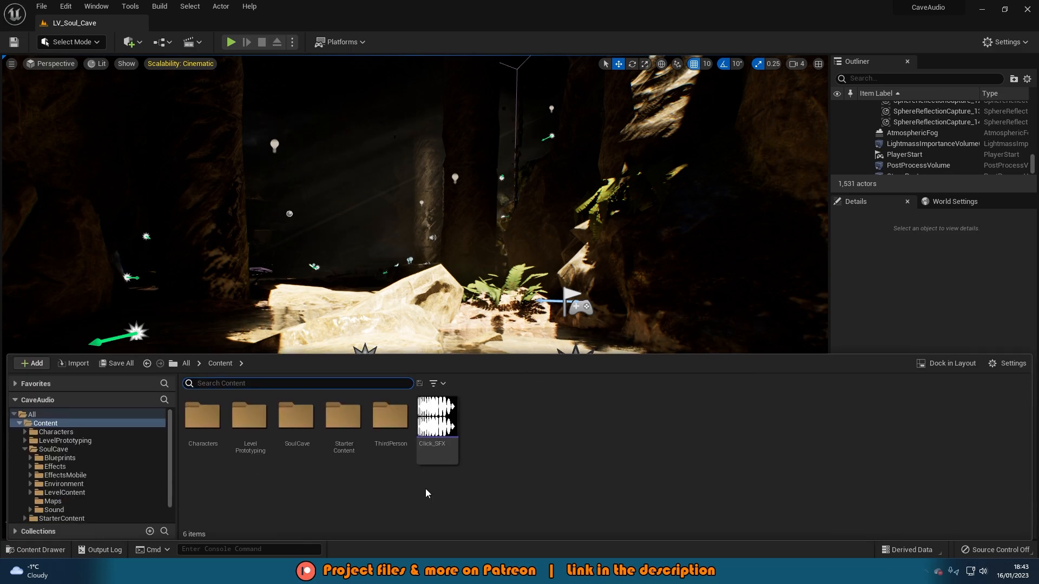
pyautogui.moveTo(439, 423)
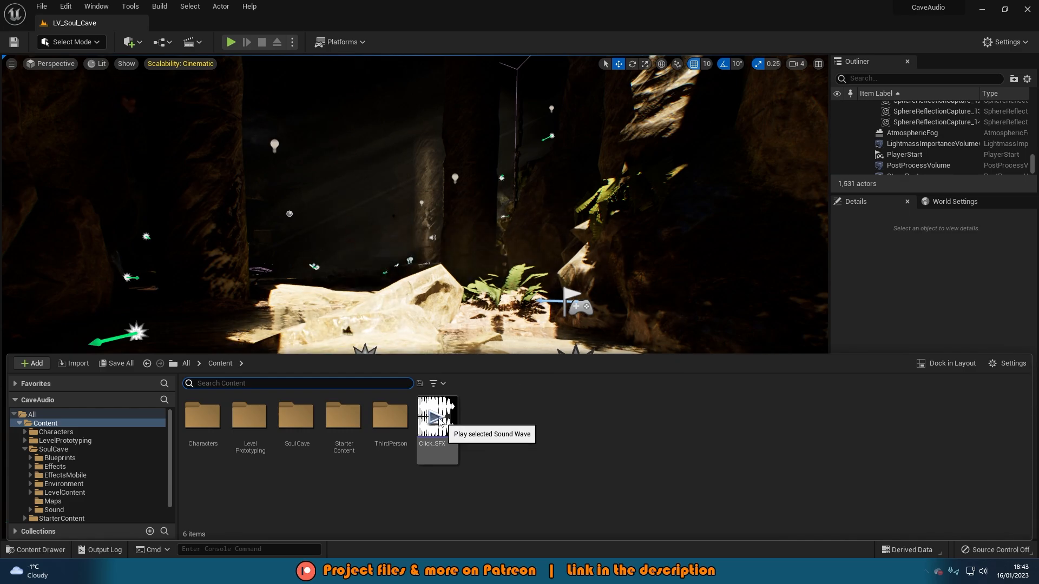
pyautogui.click(438, 419)
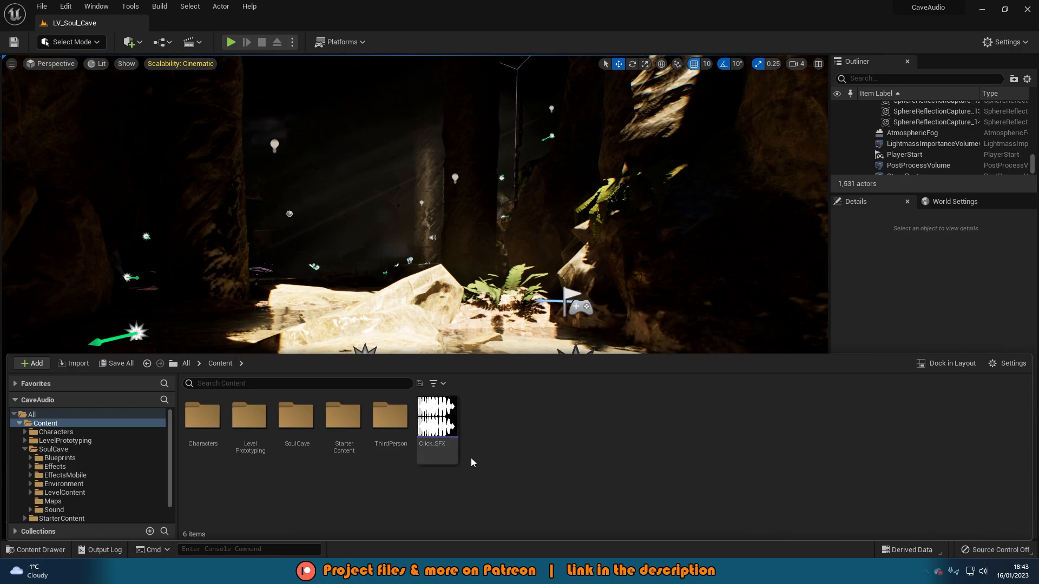
# - Create a sound cue from the Click_SFX sound wave and open it in a docked, full-size editor
pyautogui.rightClick(448, 430)
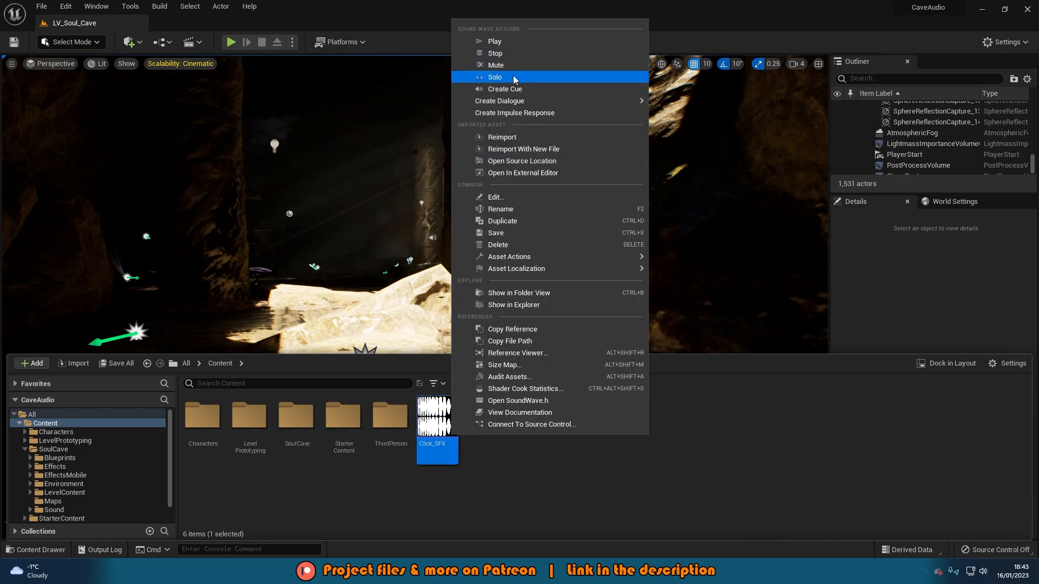
pyautogui.click(503, 89)
pyautogui.press('Return')
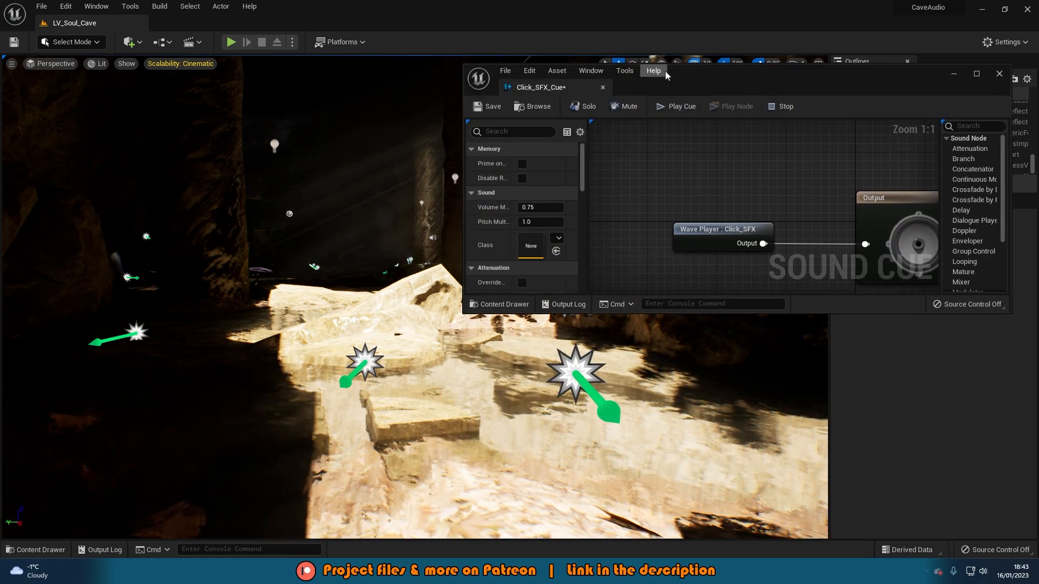
pyautogui.moveTo(649, 68); pyautogui.dragTo(568, 7)
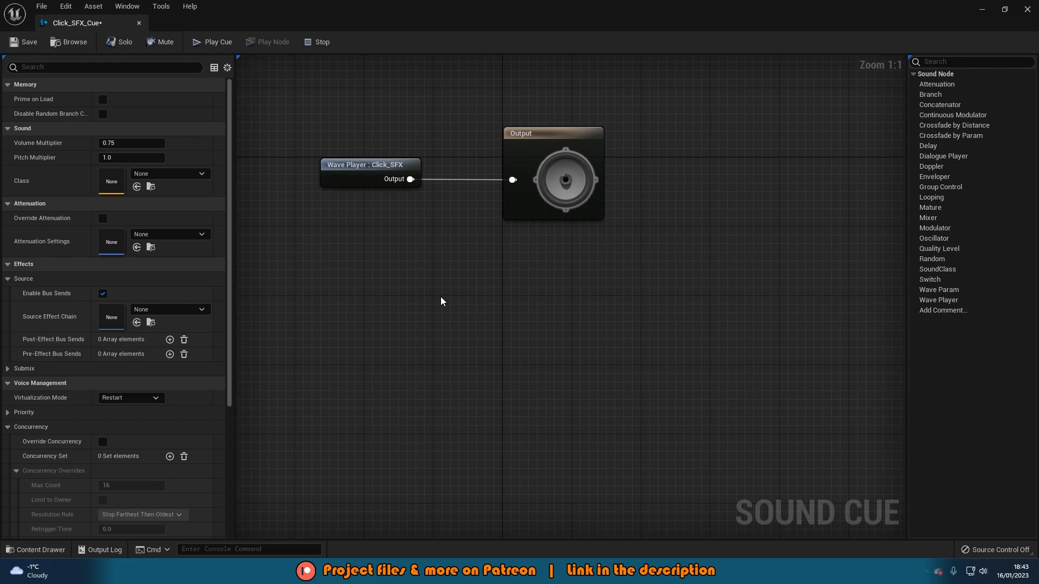
pyautogui.moveTo(363, 225); pyautogui.dragTo(434, 360, button='right')
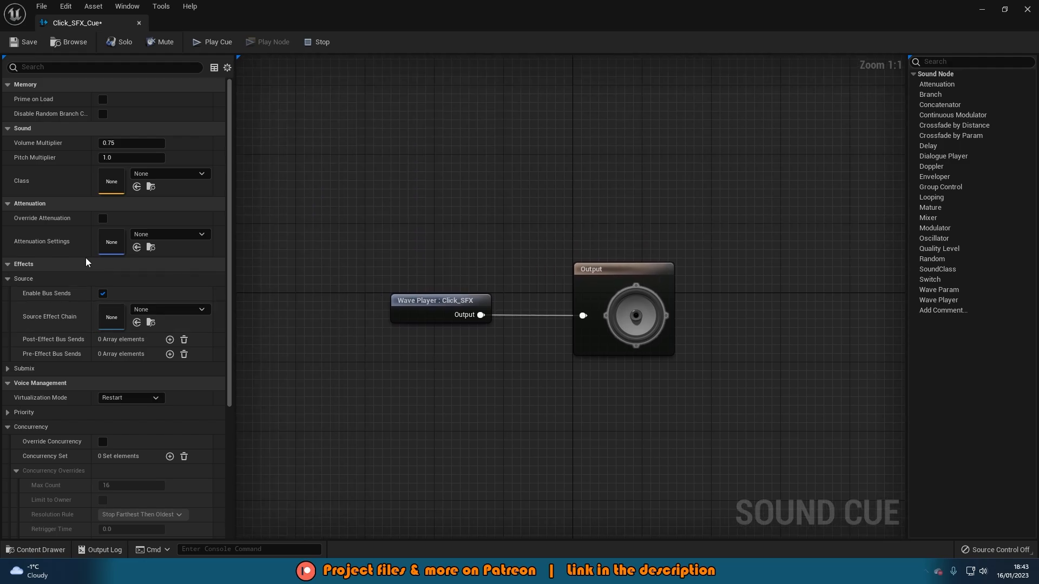
# - Enable Override Attenuation on the Click_SFX cue, check its reverb attenuation settings, and save and close it
pyautogui.click(103, 218)
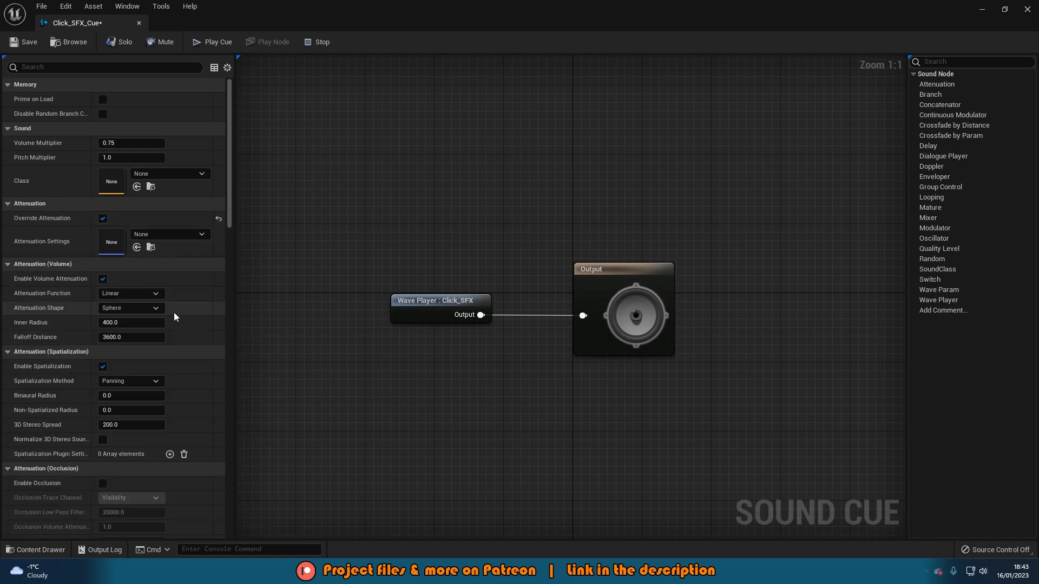
pyautogui.click(100, 67)
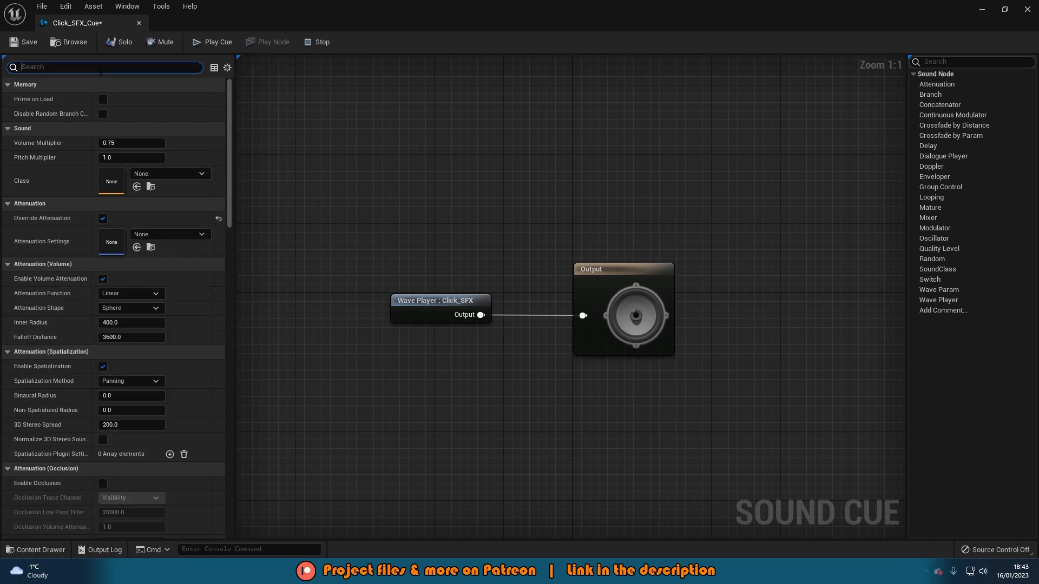
pyautogui.write('rever')
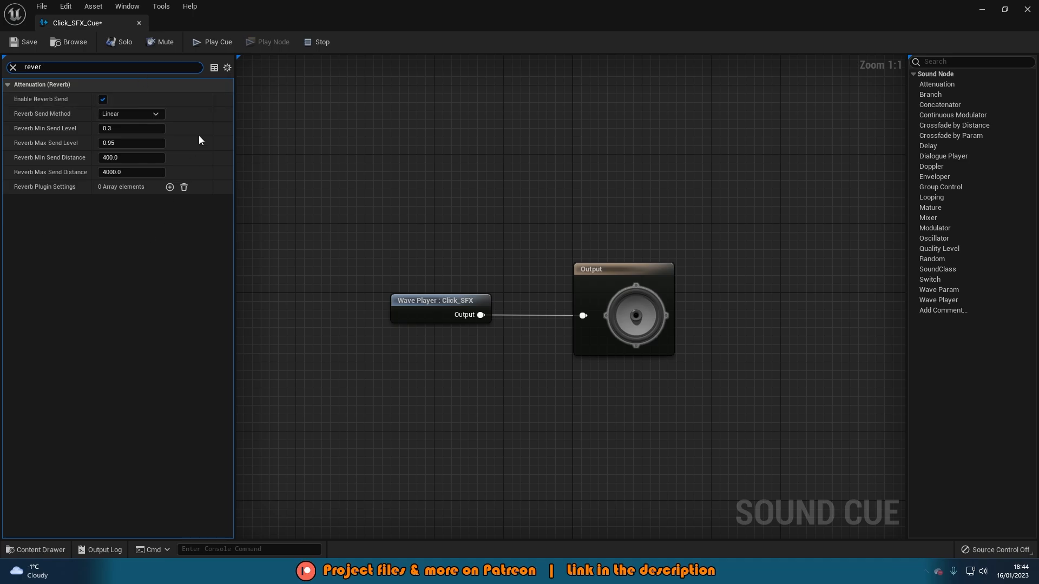
pyautogui.click(13, 67)
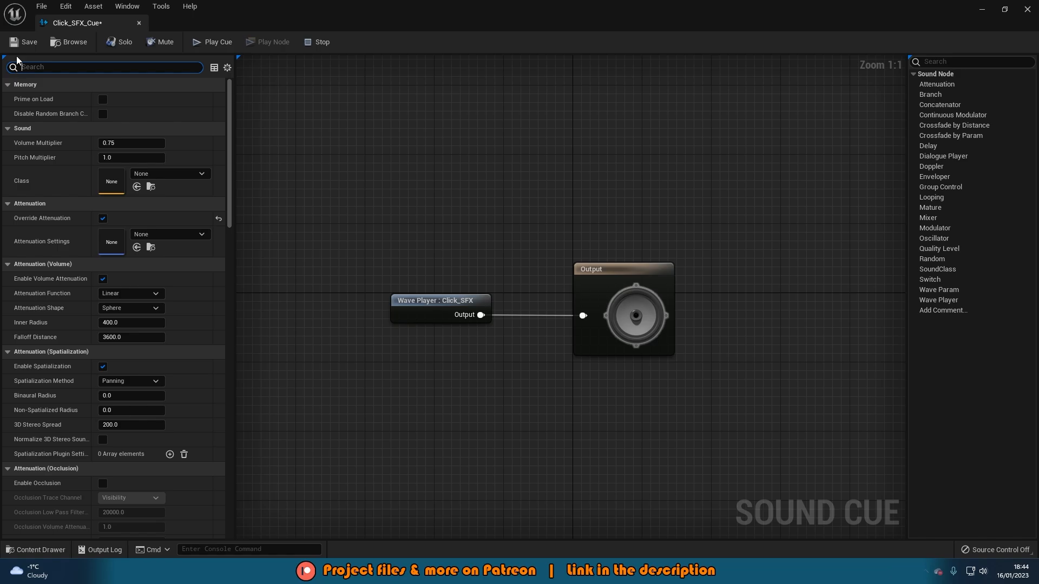
pyautogui.click(22, 44)
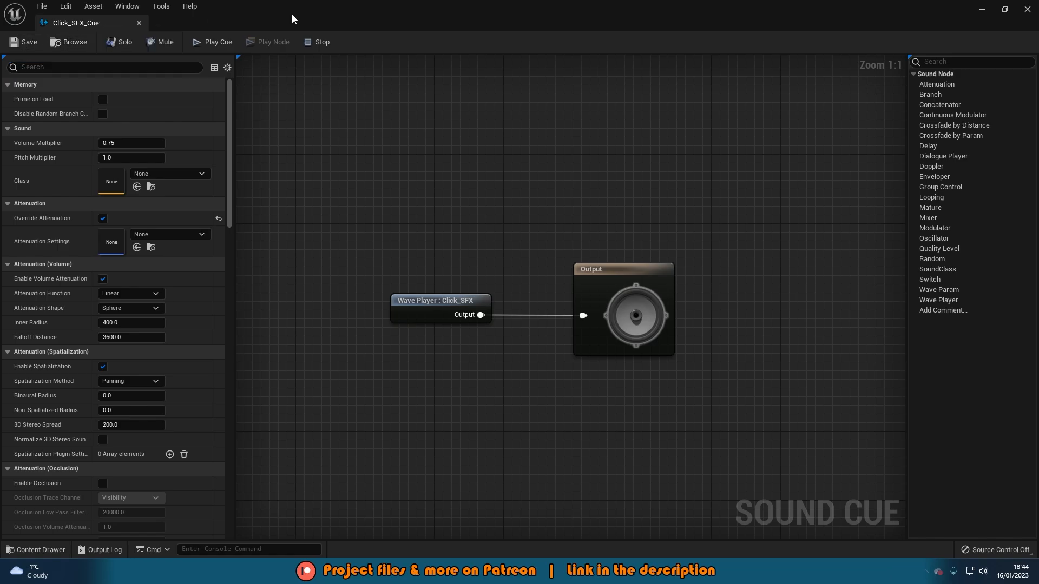
pyautogui.click(1027, 12)
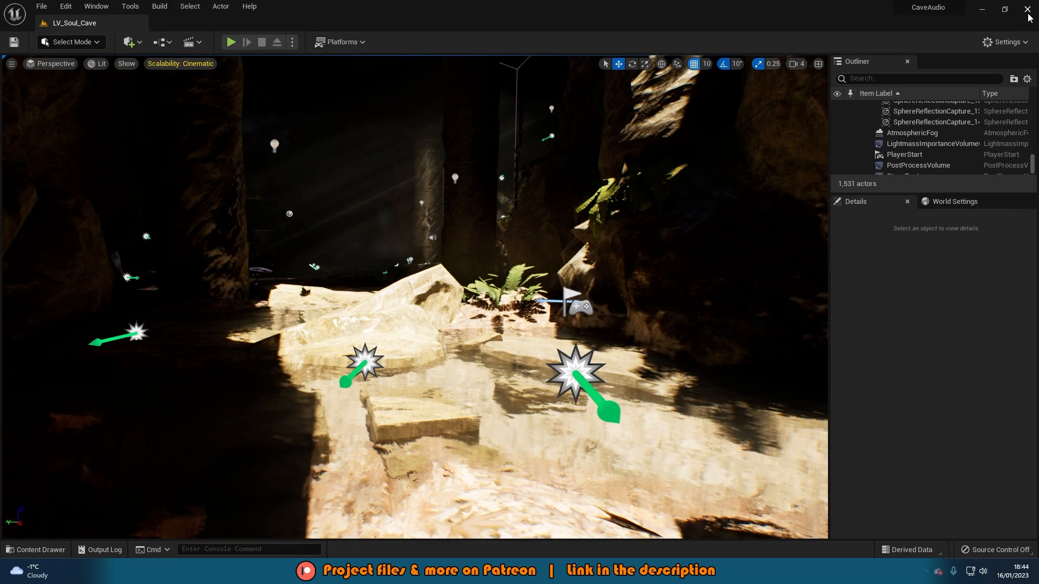
# - Create a Reverb Effect asset named RE_NewCave in the Content folder and open it for editing
pyautogui.hotkey('ctrl', 'space')
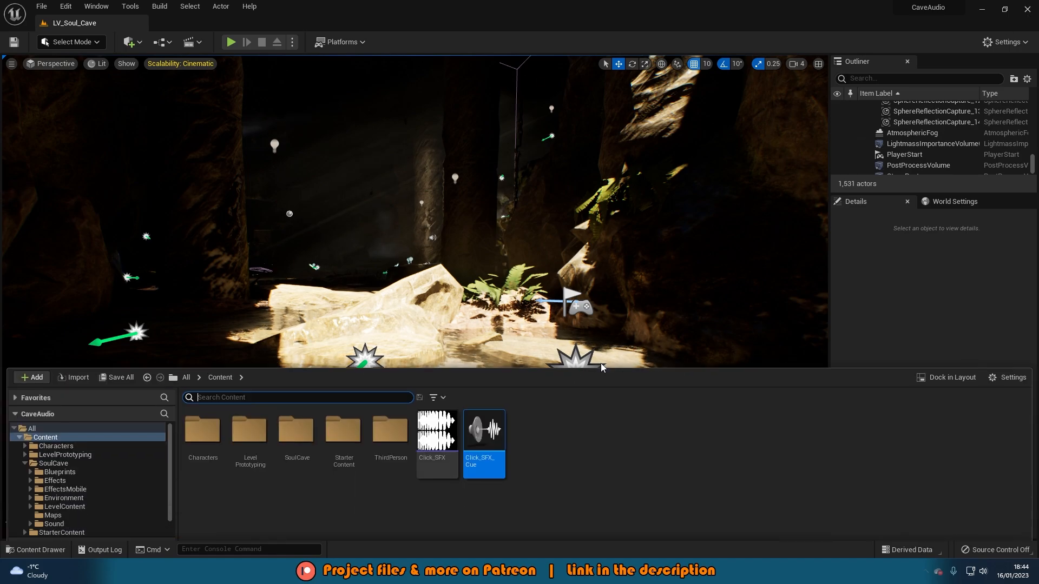
pyautogui.click(530, 474)
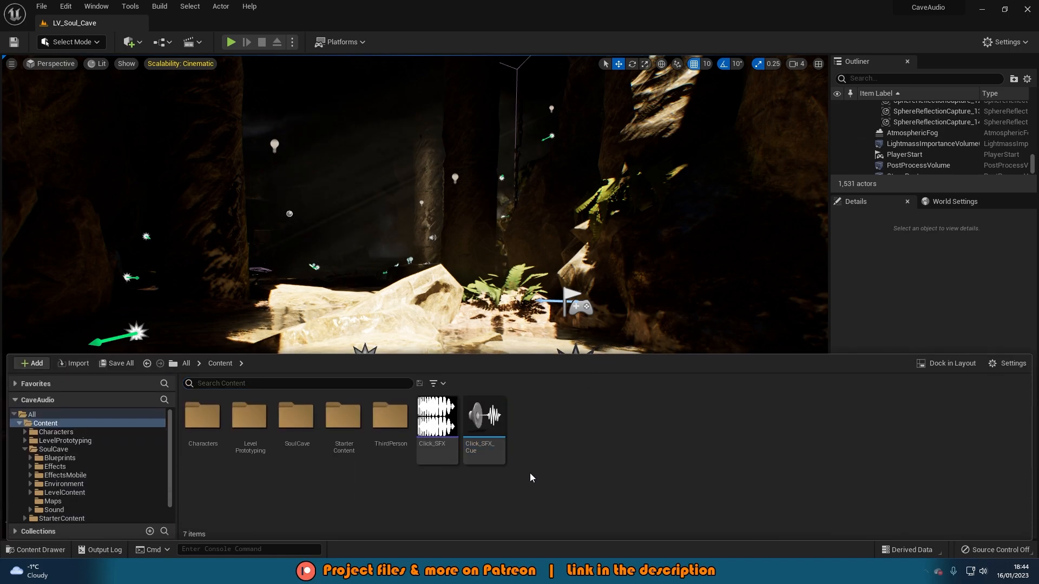
pyautogui.rightClick(530, 473)
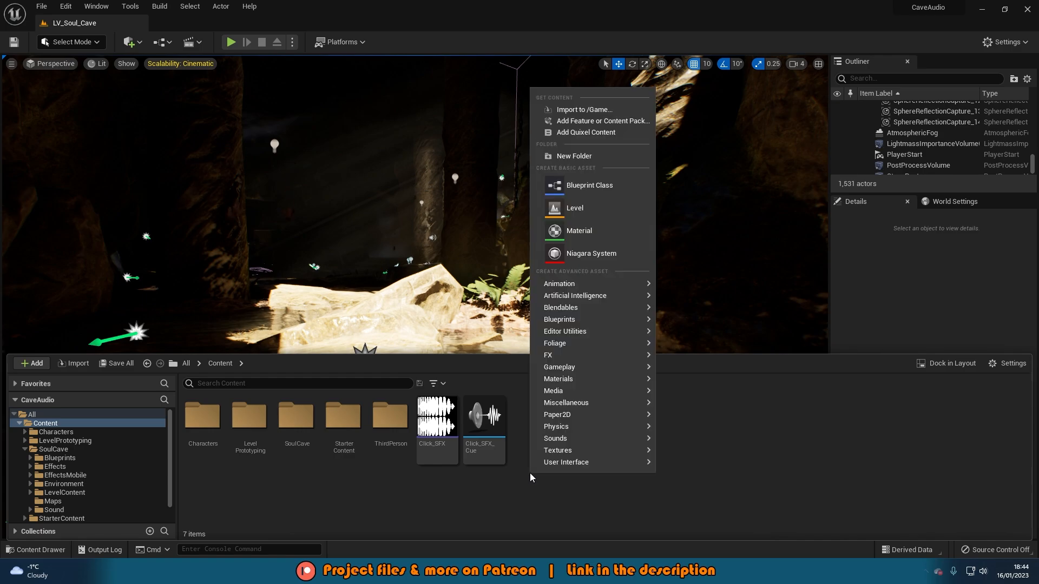
pyautogui.moveTo(557, 438)
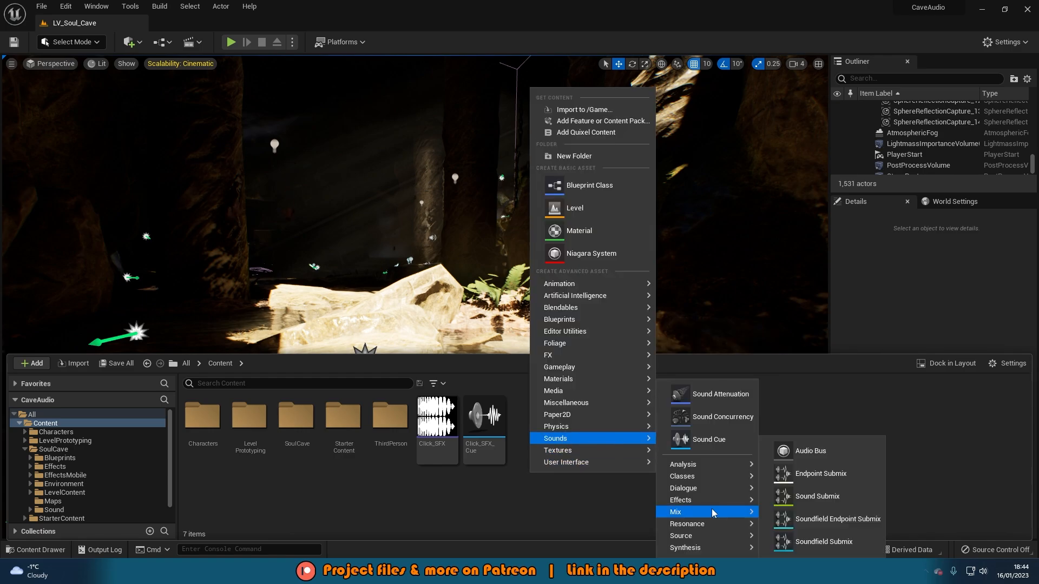
pyautogui.moveTo(716, 500)
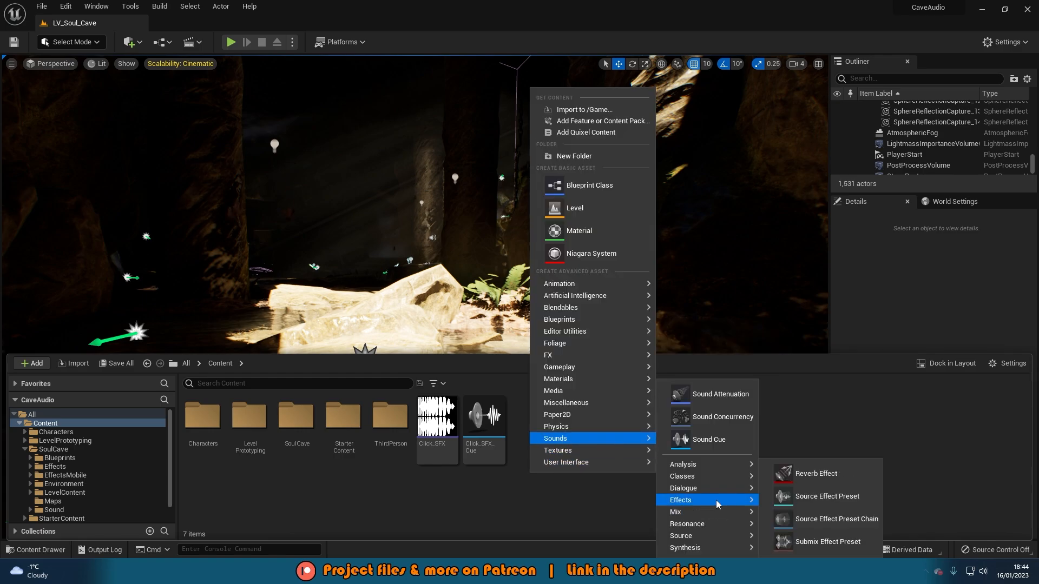
pyautogui.click(828, 474)
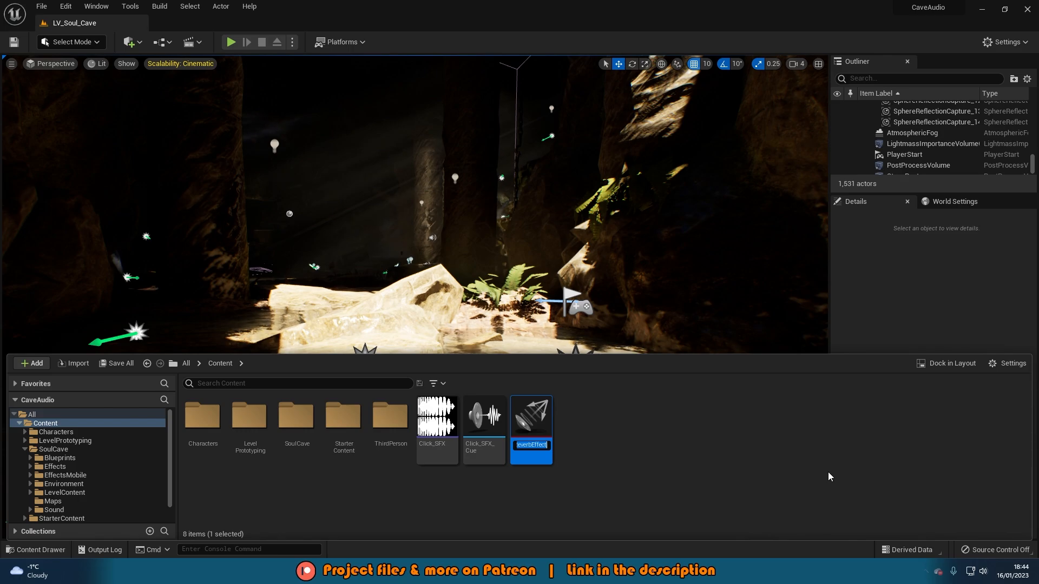
pyautogui.write('NewCave')
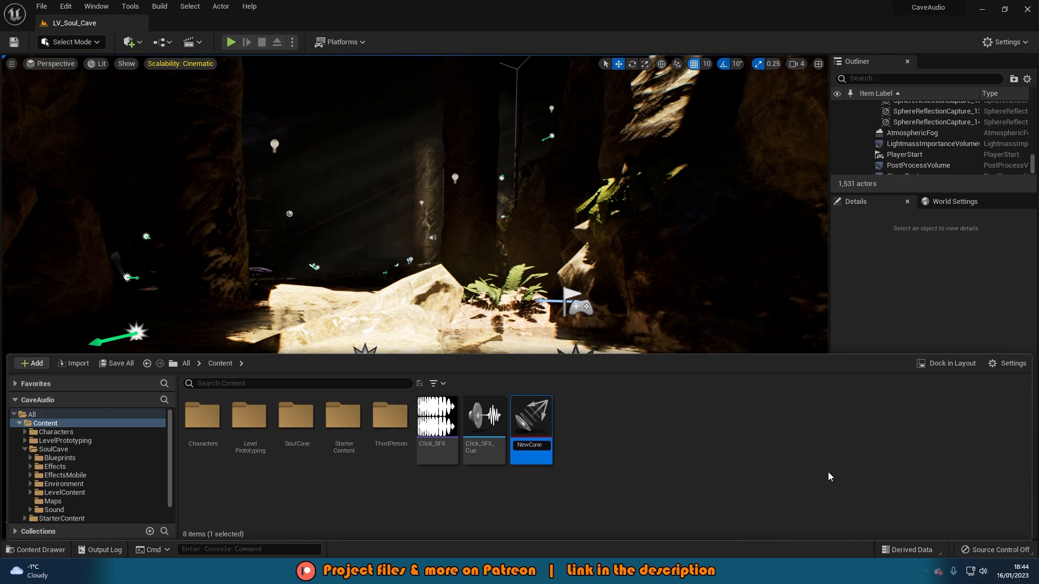
pyautogui.write('RE')
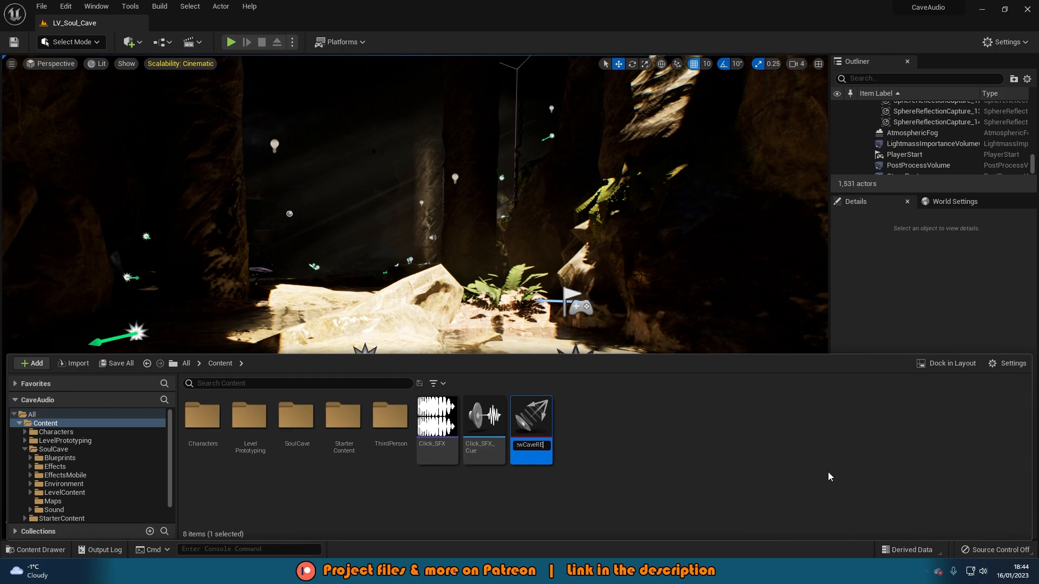
pyautogui.press('BackSpace')
pyautogui.press('BackSpace')
pyautogui.press('Home')
pyautogui.write('RE')
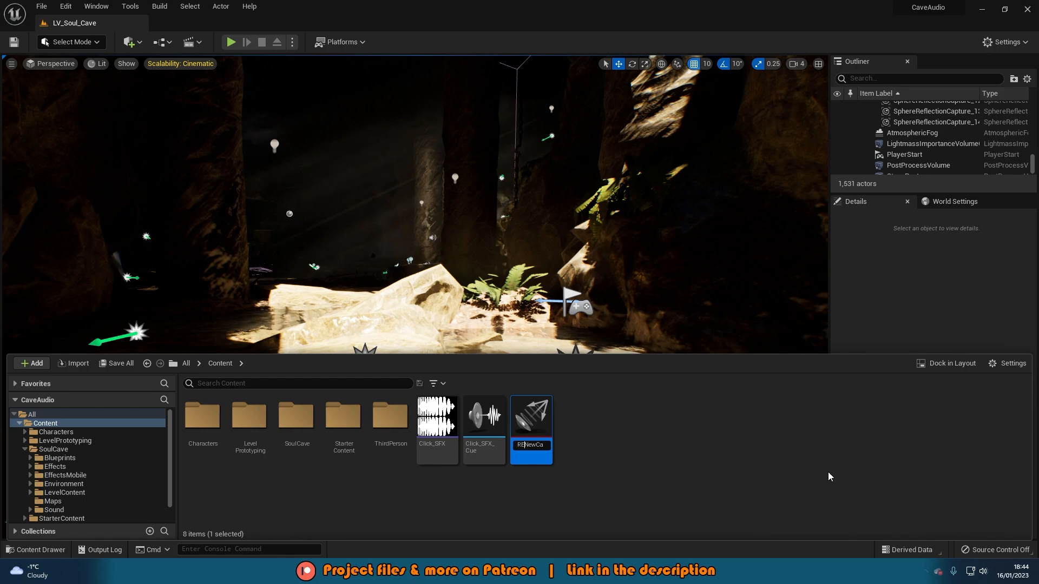
pyautogui.write('_')
pyautogui.press('Return')
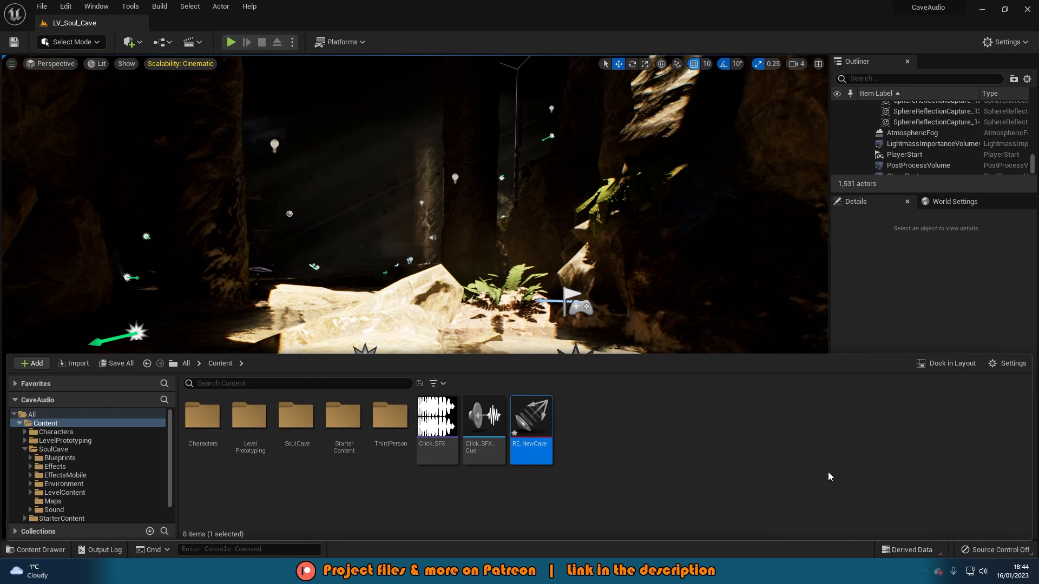
pyautogui.press('Return')
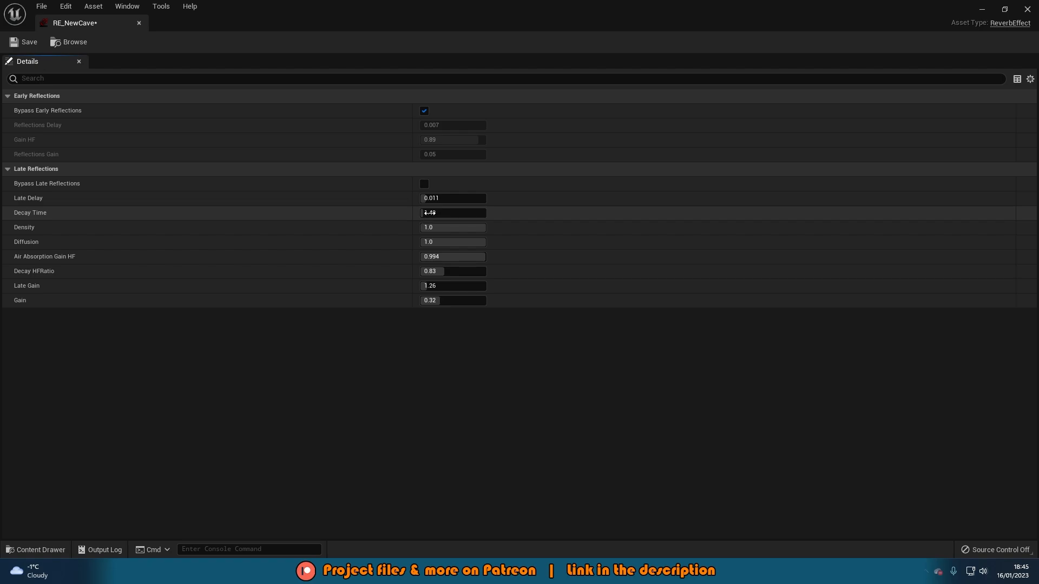
# - Set the RE_NewCave reverb effect's Decay Time to 15
pyautogui.click(430, 212)
pyautogui.write('15')
pyautogui.press('Return')
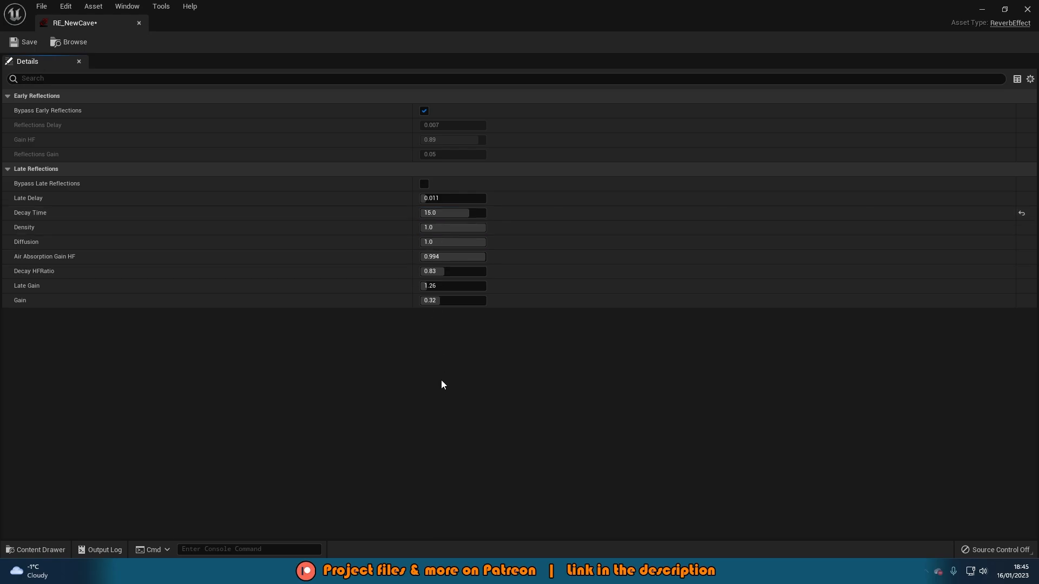
# - Set the RE_NewCave reverb effect's late reflections Decay Time to 20 and close its editor
pyautogui.doubleClick(680, 2)
pyautogui.moveTo(476, 244); pyautogui.dragTo(607, 244, button='right')
pyautogui.moveTo(607, 340); pyautogui.dragTo(529, 3)
pyautogui.click(459, 213)
pyautogui.write('20')
pyautogui.press('Return')
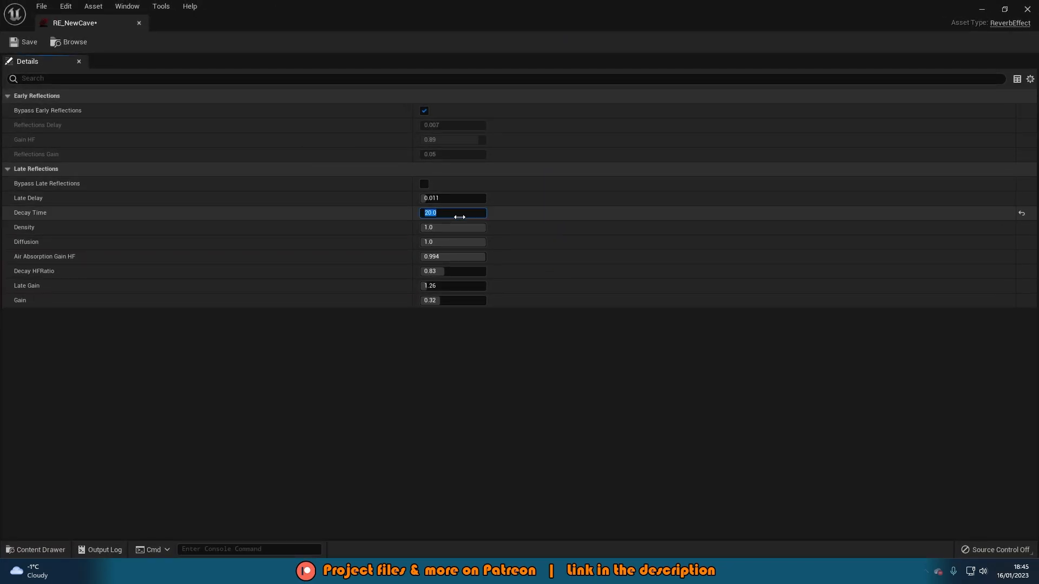
pyautogui.click(484, 366)
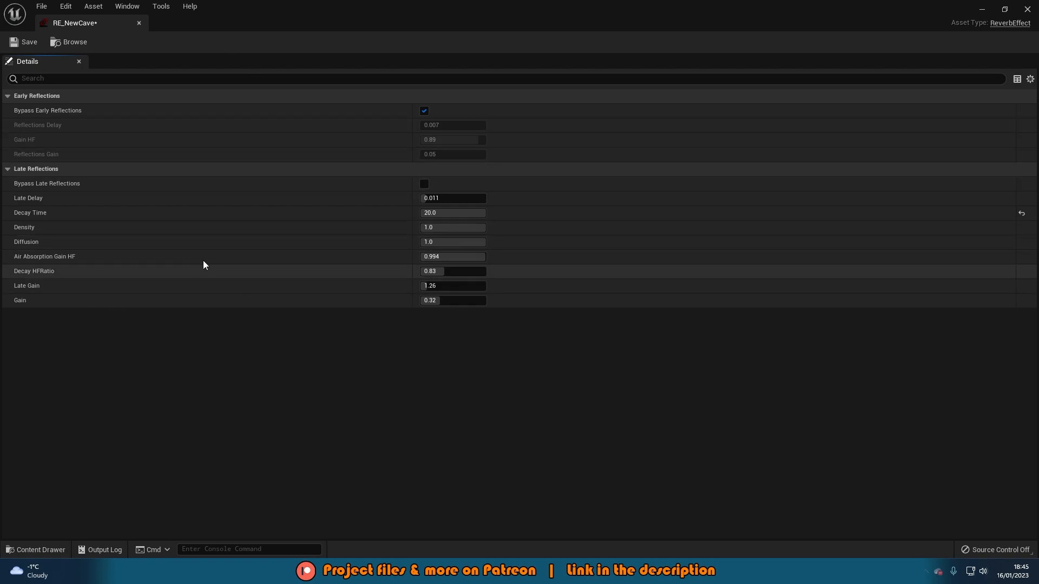
pyautogui.middleClick(90, 25)
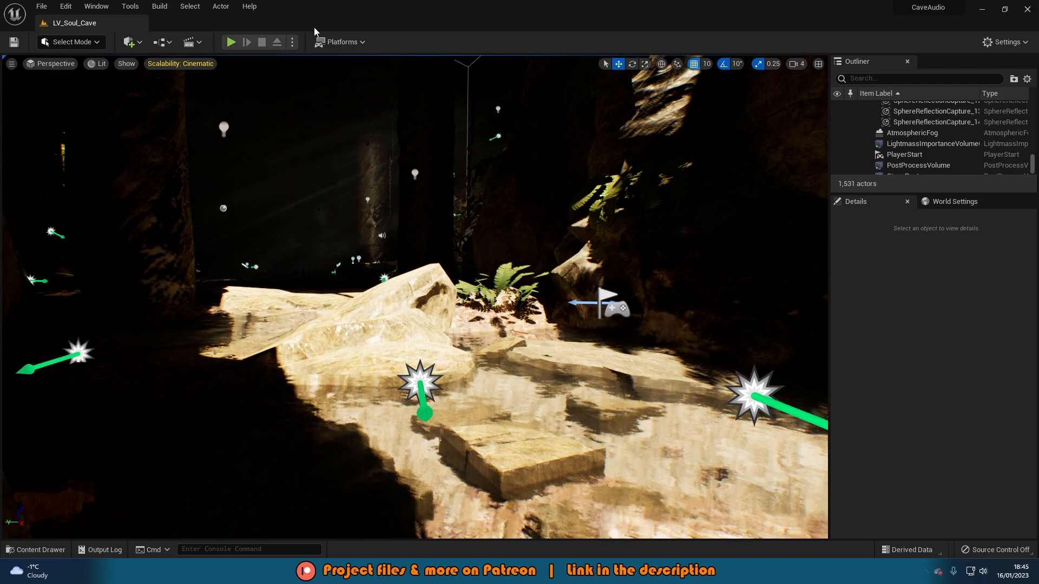
# - Find the AudioVolume actor by name and place one in the cave level
pyautogui.click(130, 41)
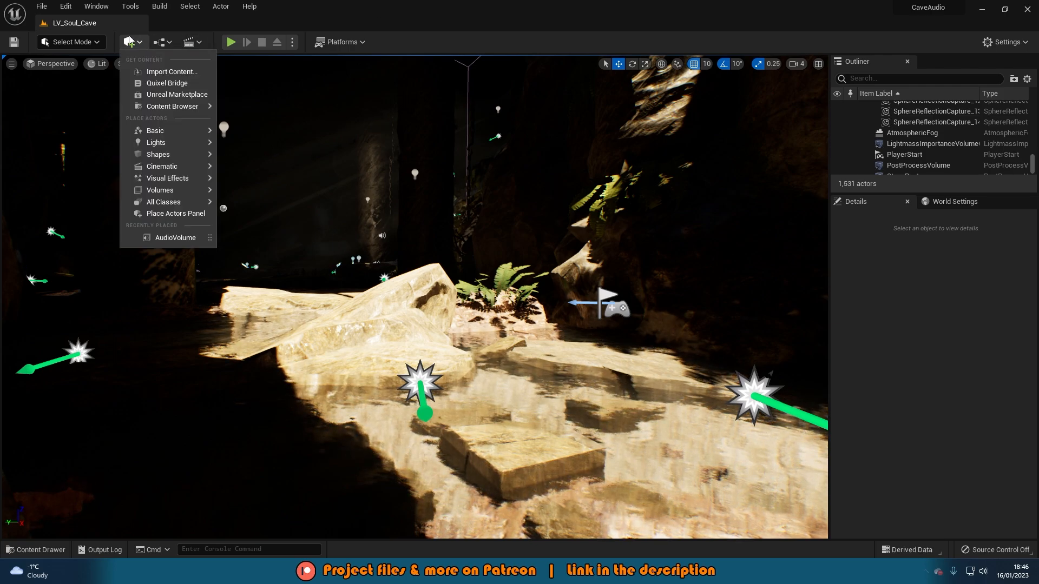
pyautogui.write('audi')
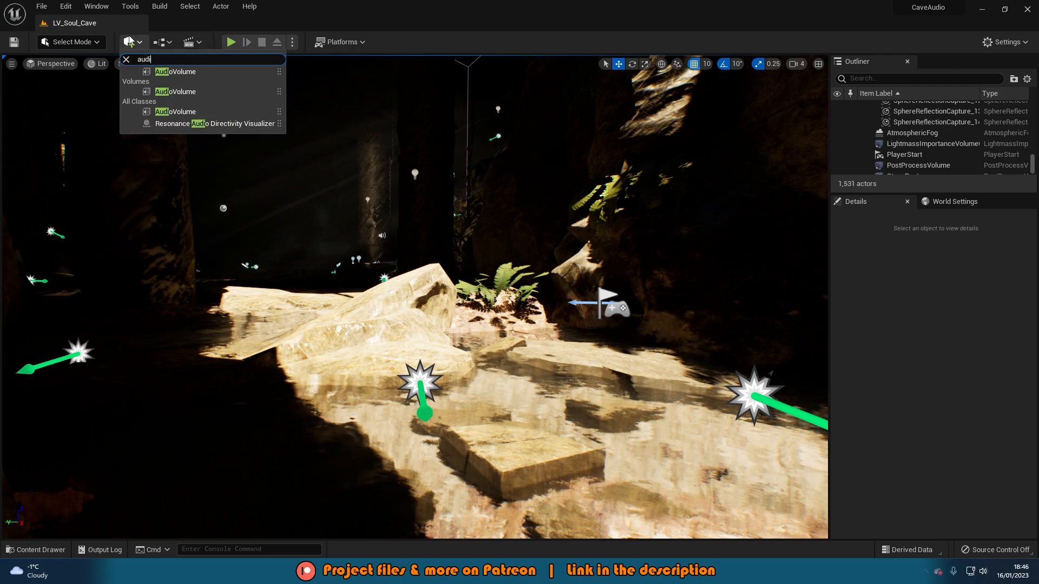
pyautogui.click(181, 70)
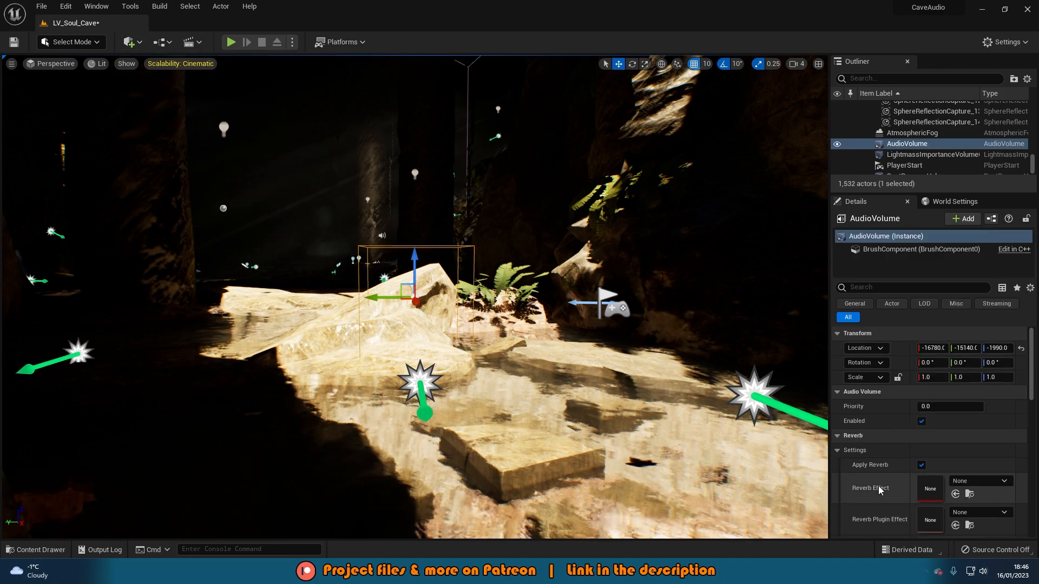
# - Assign RE_NewCave as the audio volume's reverb effect and set the reverb volume to 1.0
pyautogui.scroll(-3, 865, 434)
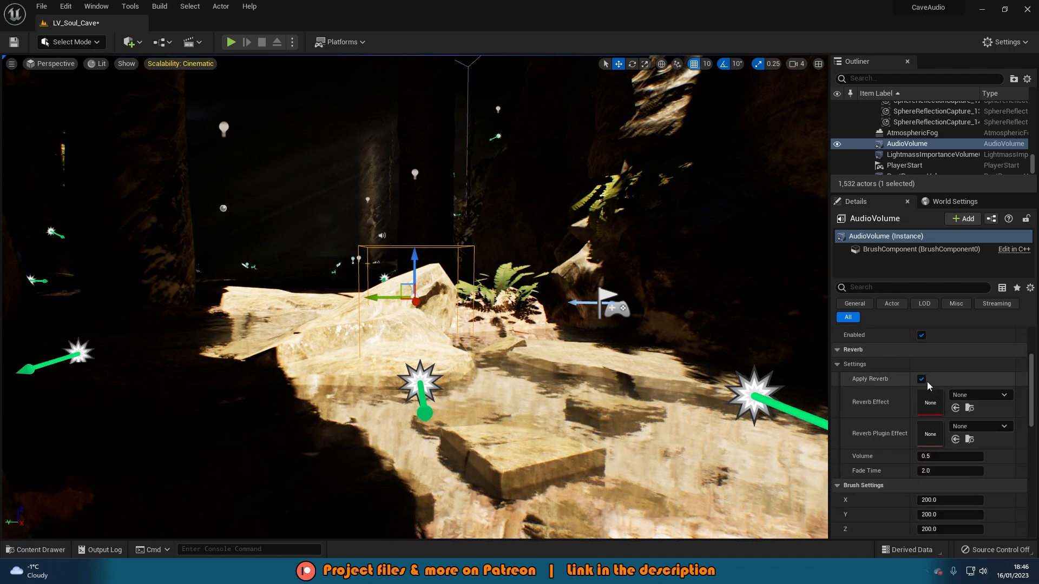
pyautogui.click(987, 404)
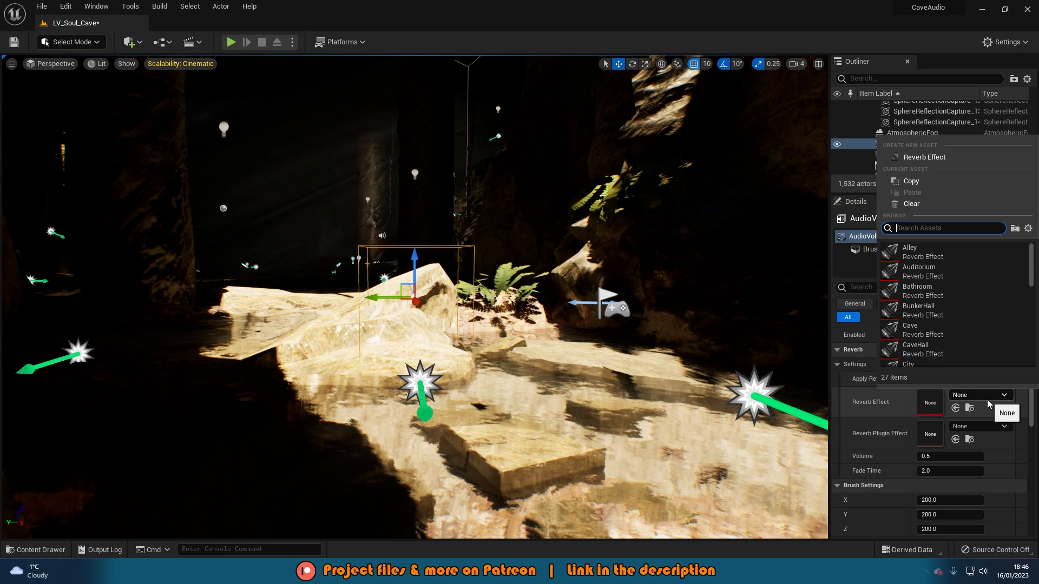
pyautogui.scroll(-2, 956, 284)
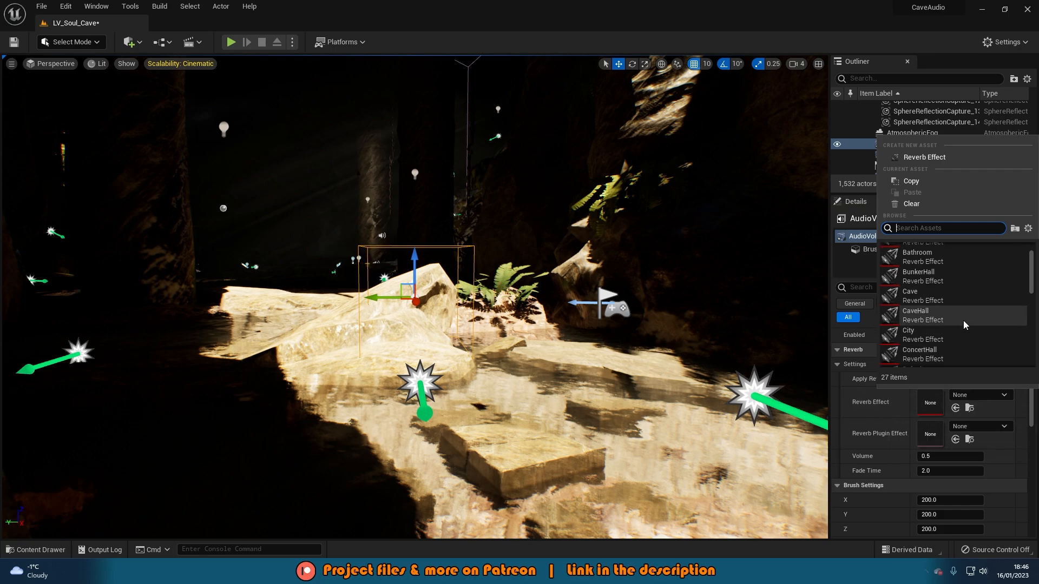
pyautogui.scroll(2, 963, 320)
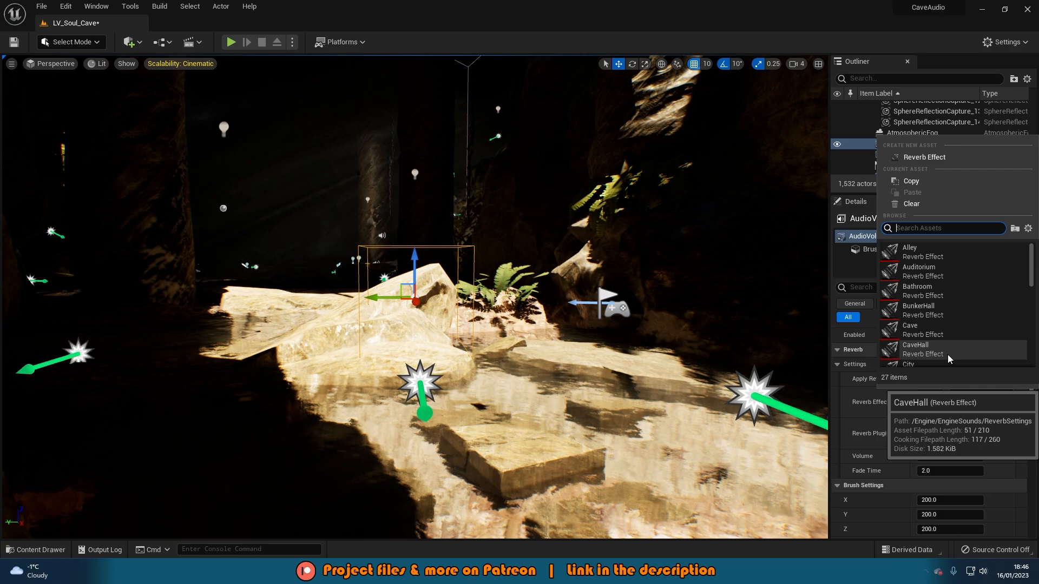
pyautogui.write('re')
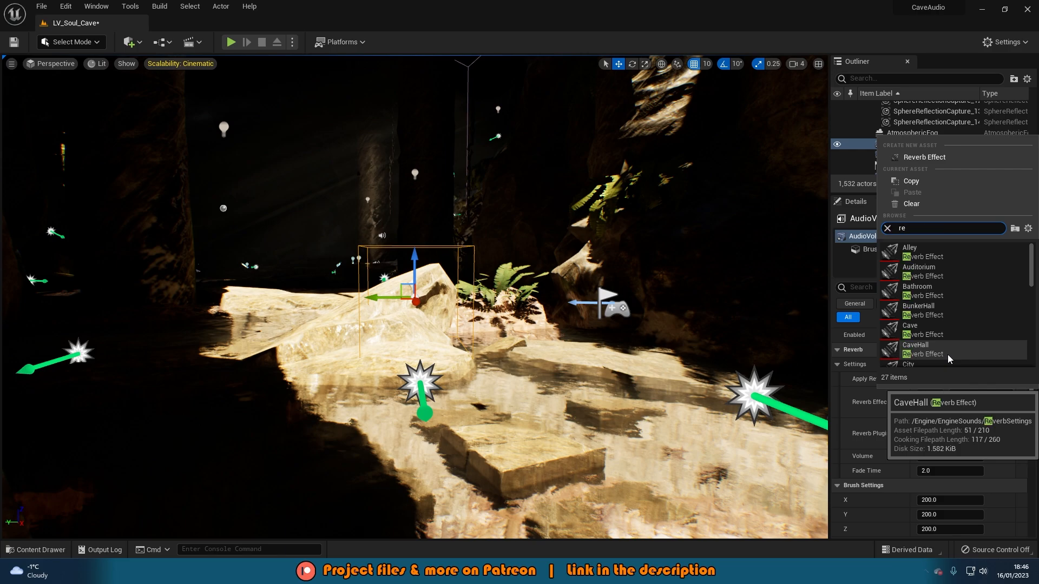
pyautogui.write('_')
pyautogui.click(932, 251)
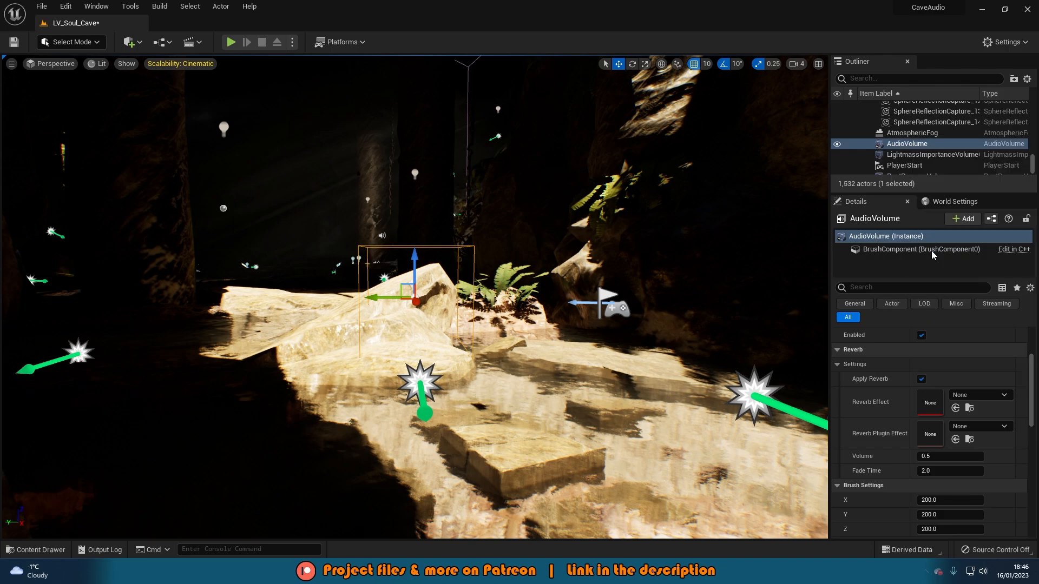
pyautogui.click(929, 458)
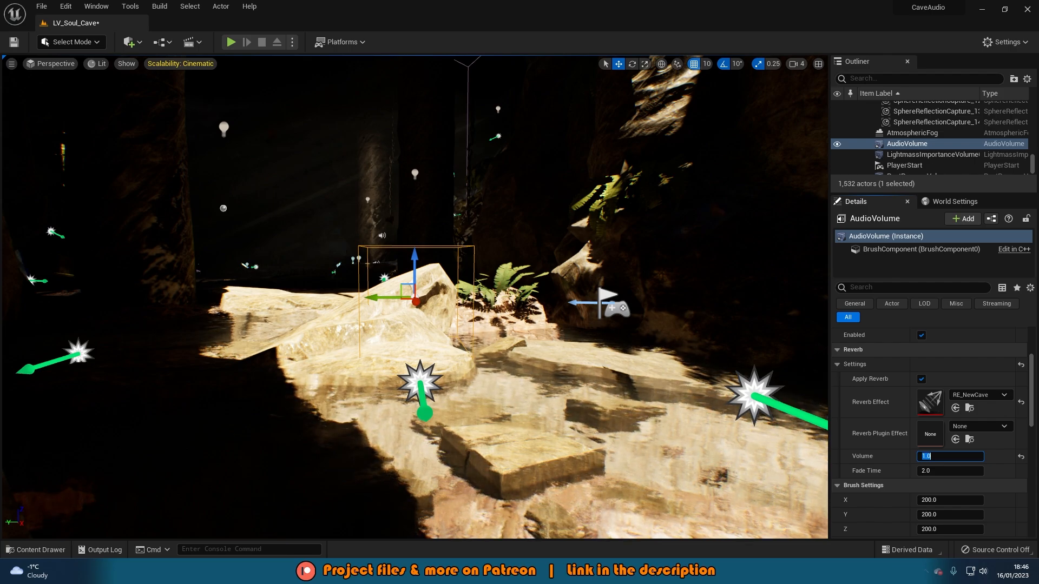
# - Scale the audio volume to 13 on all three axes so it covers the cave area
pyautogui.moveTo(411, 300); pyautogui.dragTo(425, 325, button='right')
pyautogui.press('r')
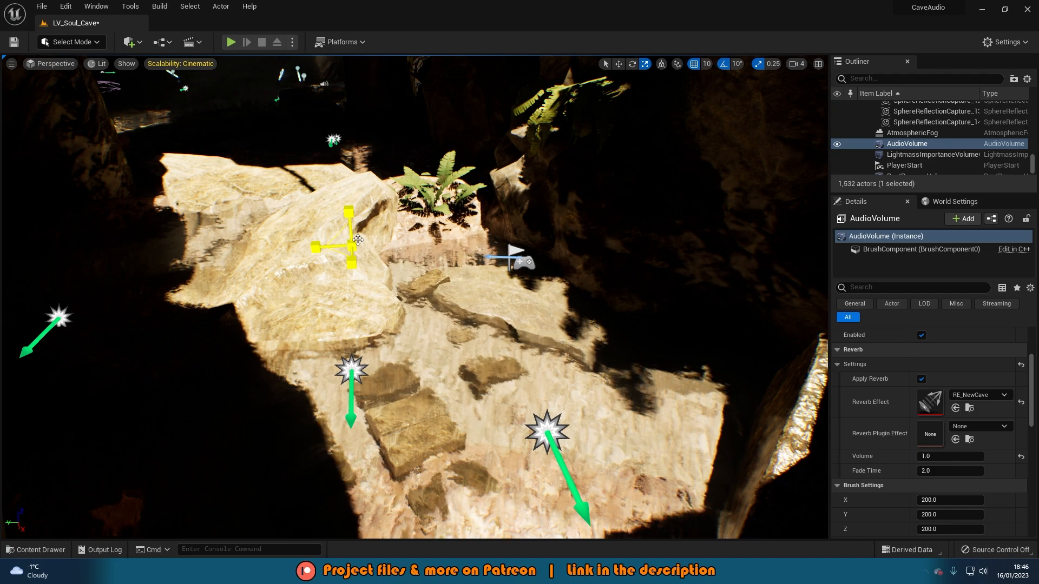
pyautogui.press('w')
pyautogui.scroll(-5, 358, 240)
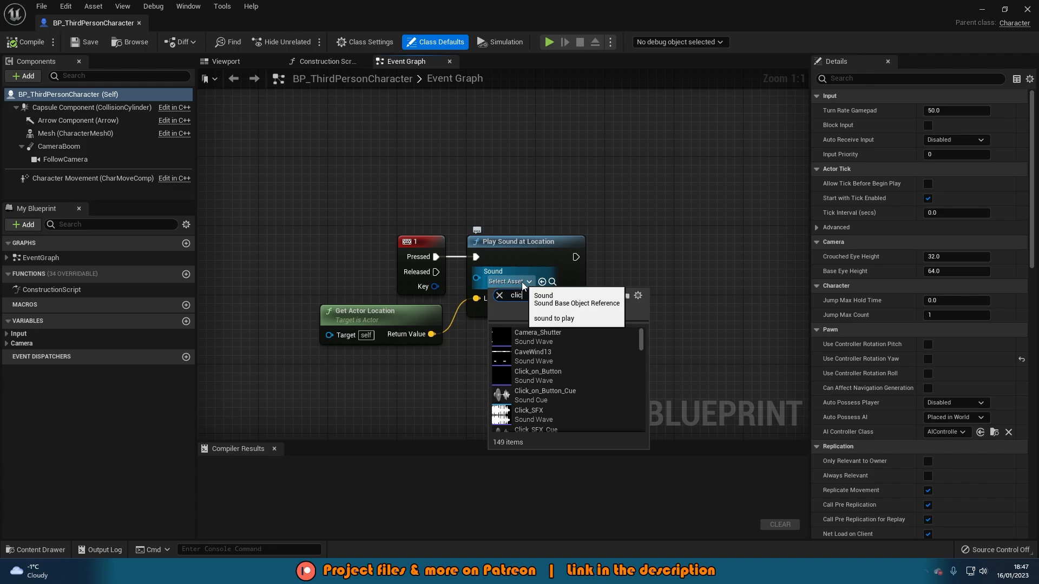
# - Set the Play Sound at Location node's sound to Click_SFX_Cue in BP_ThirdPersonCharacter, compile the blueprint and return to the level
pyautogui.write('lic')
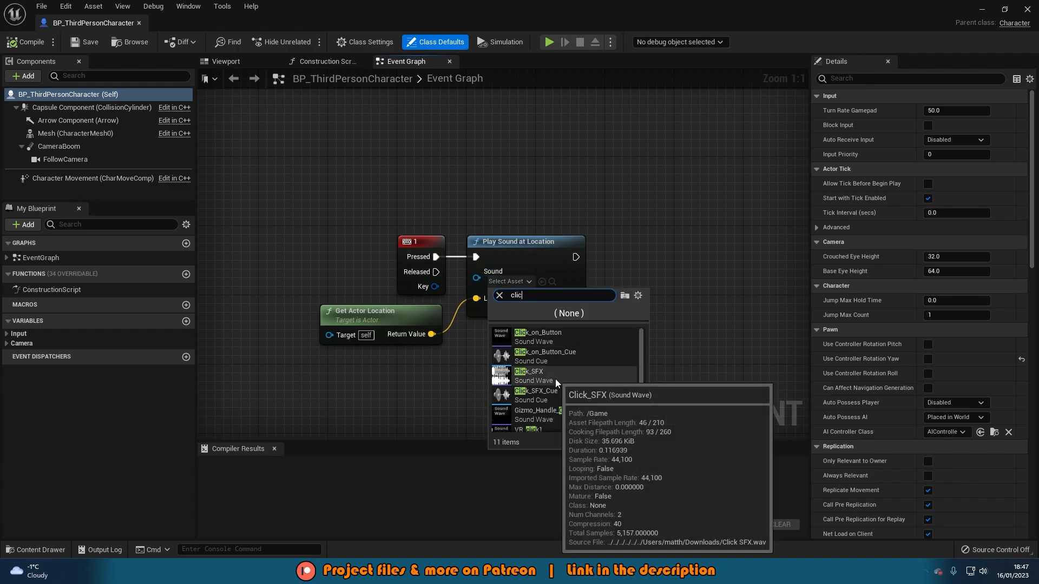
pyautogui.click(592, 394)
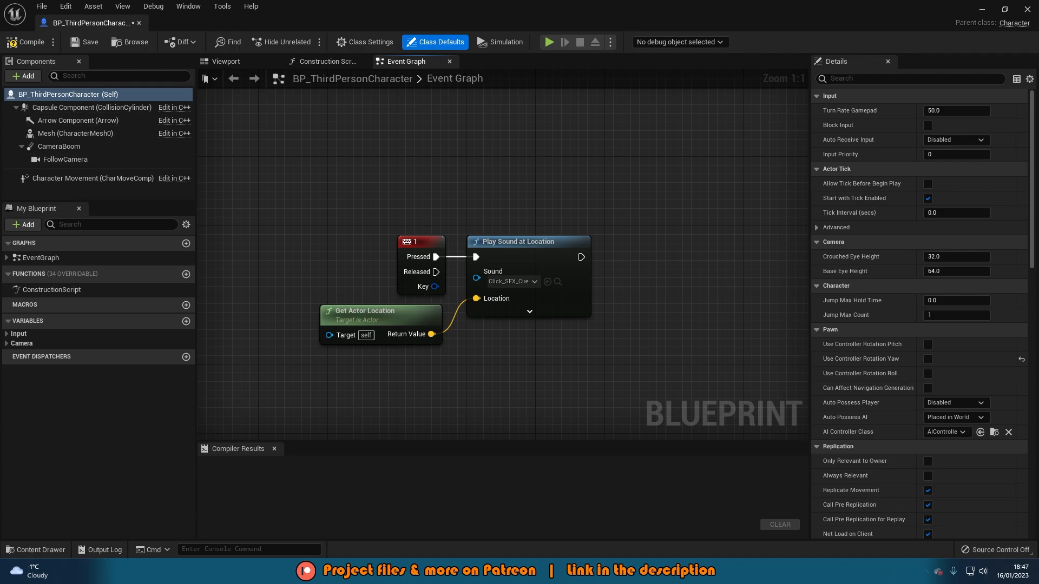
pyautogui.click(24, 44)
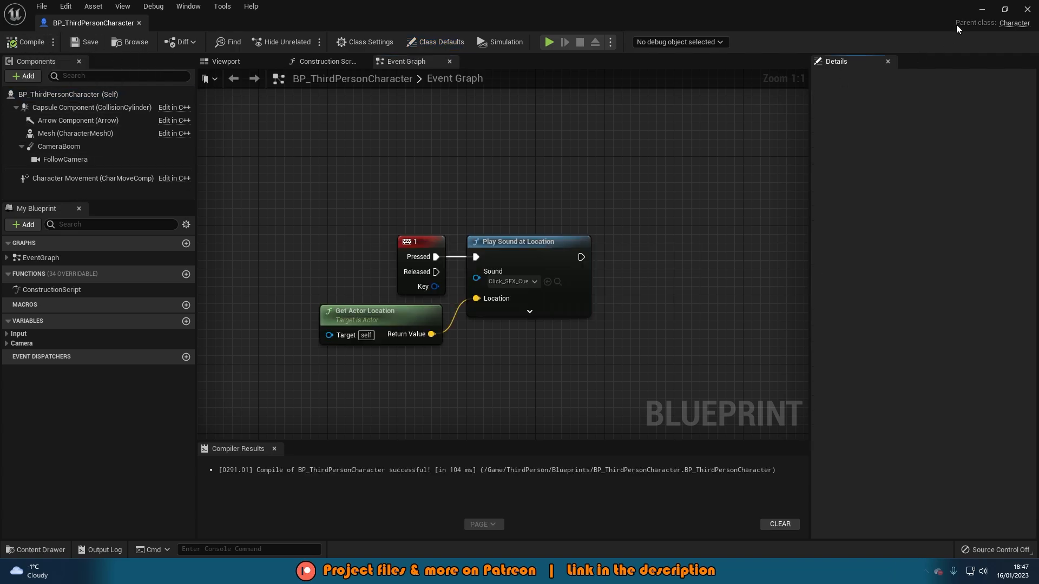
pyautogui.click(981, 9)
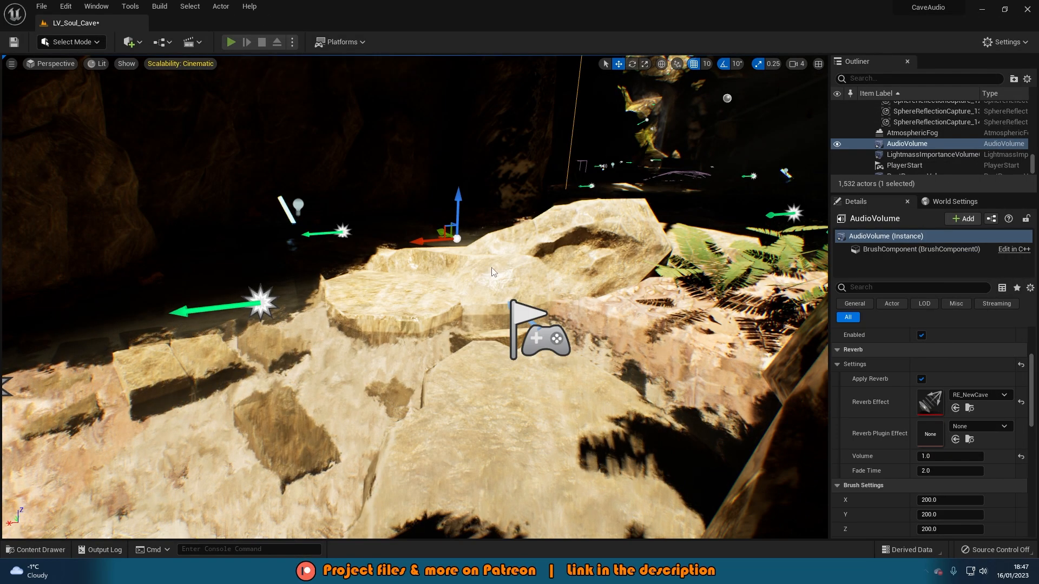
# - Play-test the level, running and jumping the character through the cave and back to check the reverb, and end the session
pyautogui.click(492, 273)
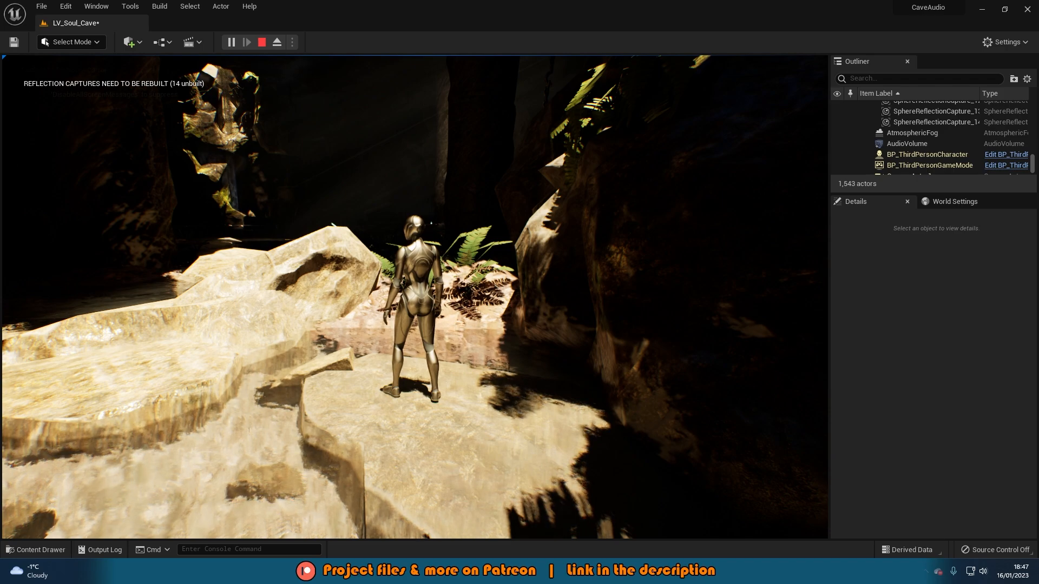
pyautogui.press('d')
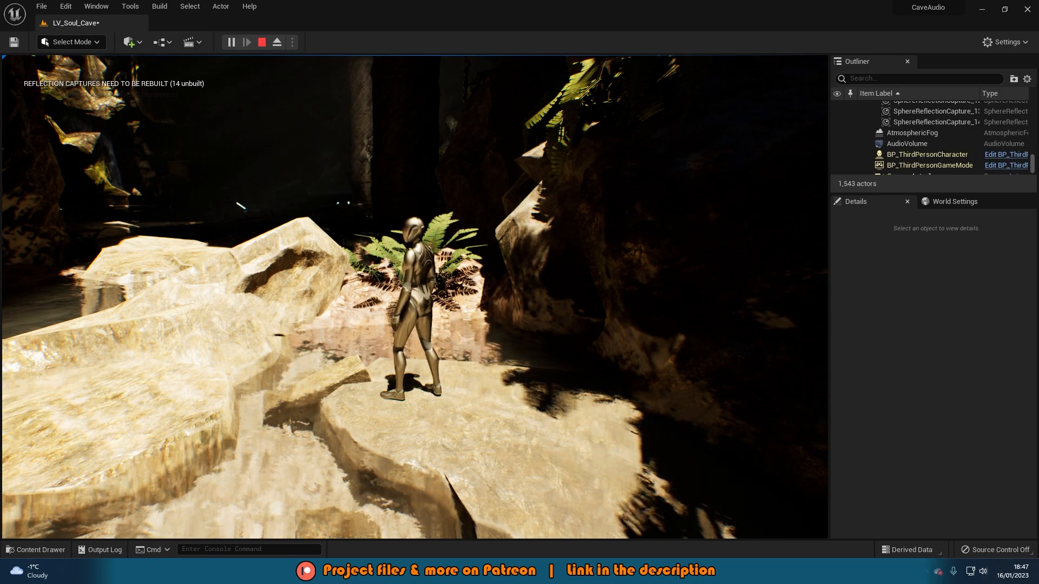
pyautogui.press('w')
pyautogui.press('space')
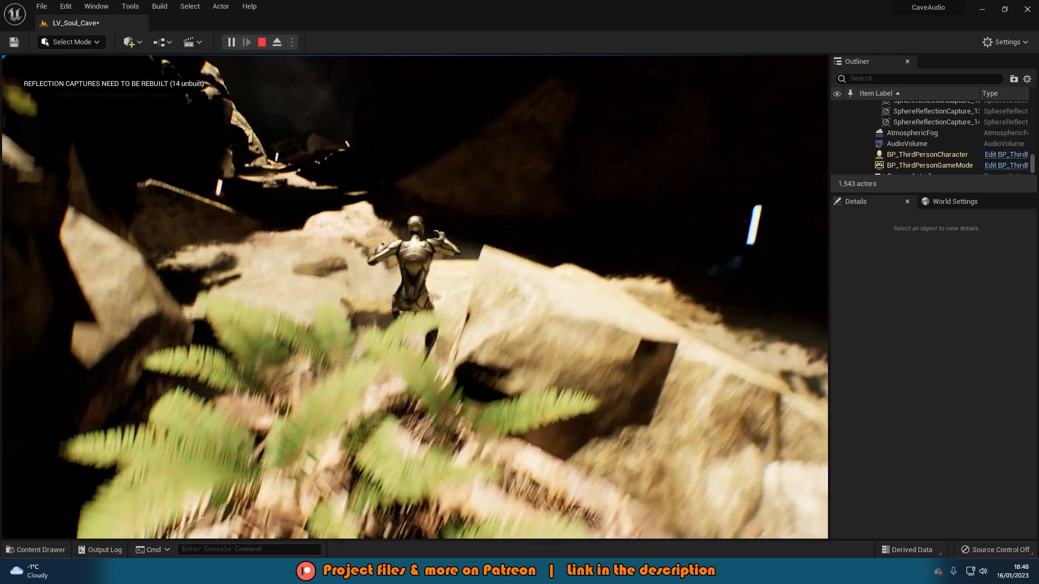
pyautogui.press('w')
pyautogui.press('space')
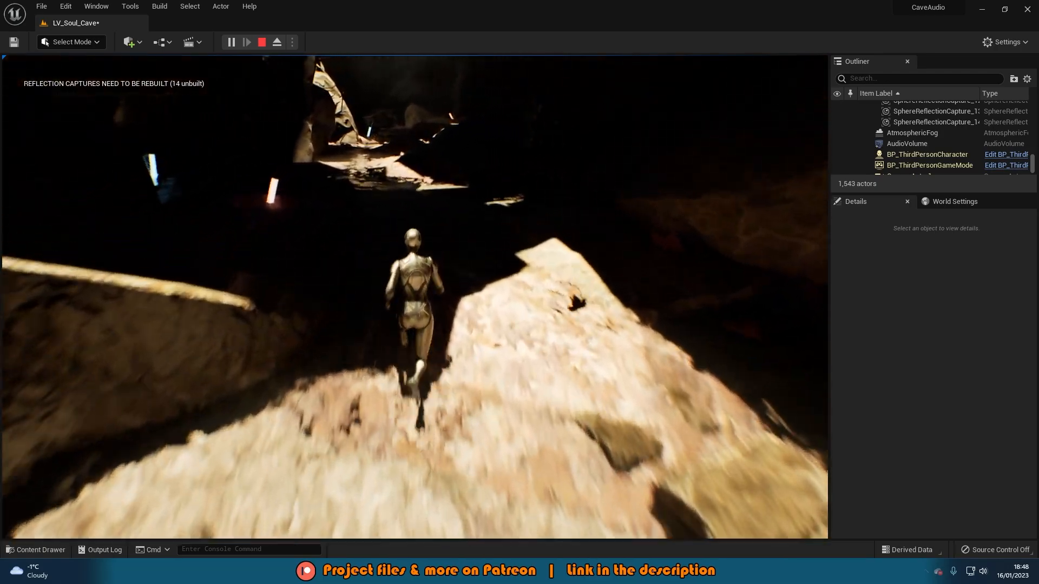
pyautogui.press('w')
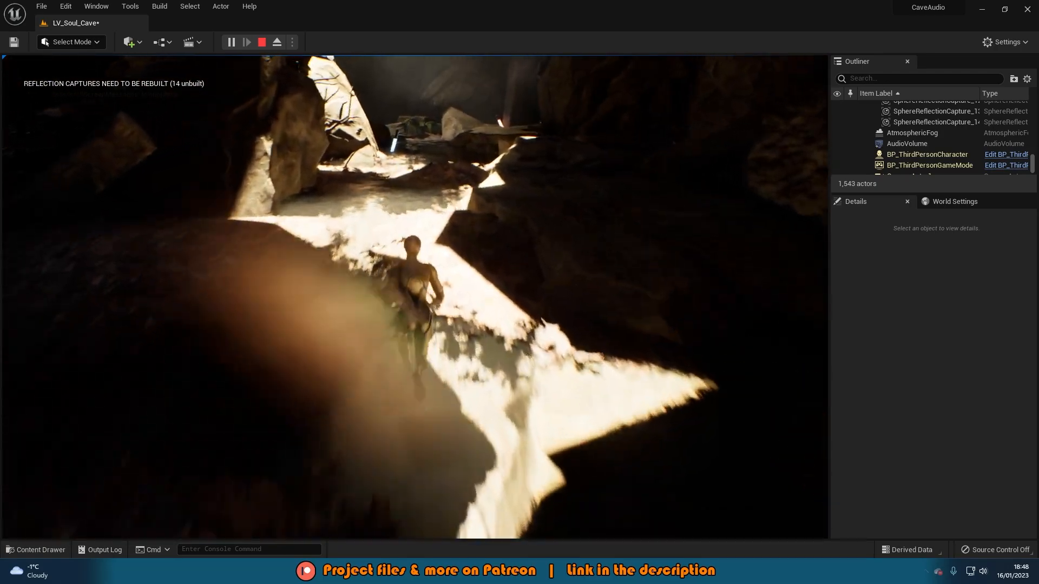
pyautogui.press('w')
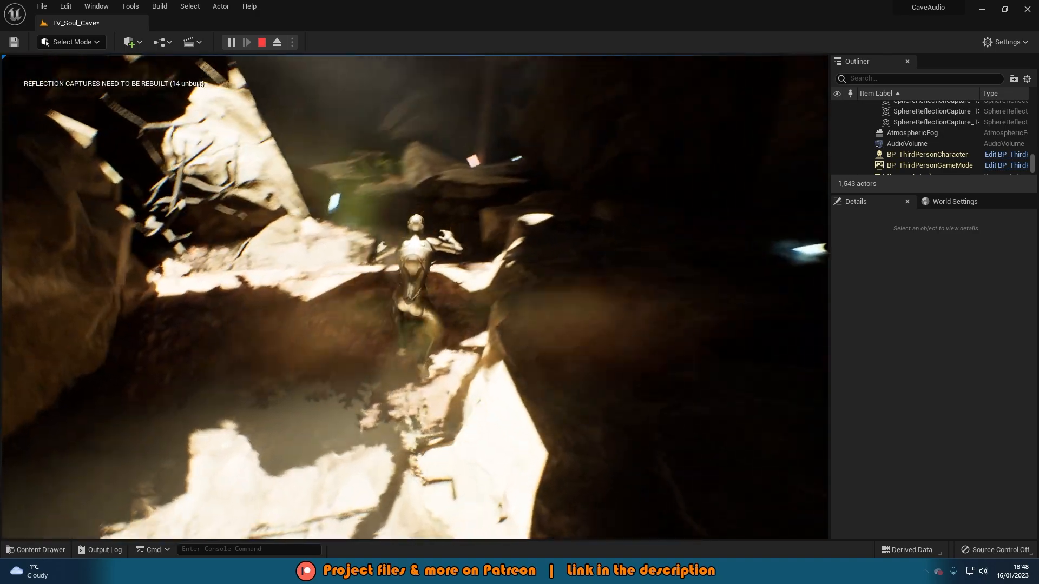
pyautogui.press('w')
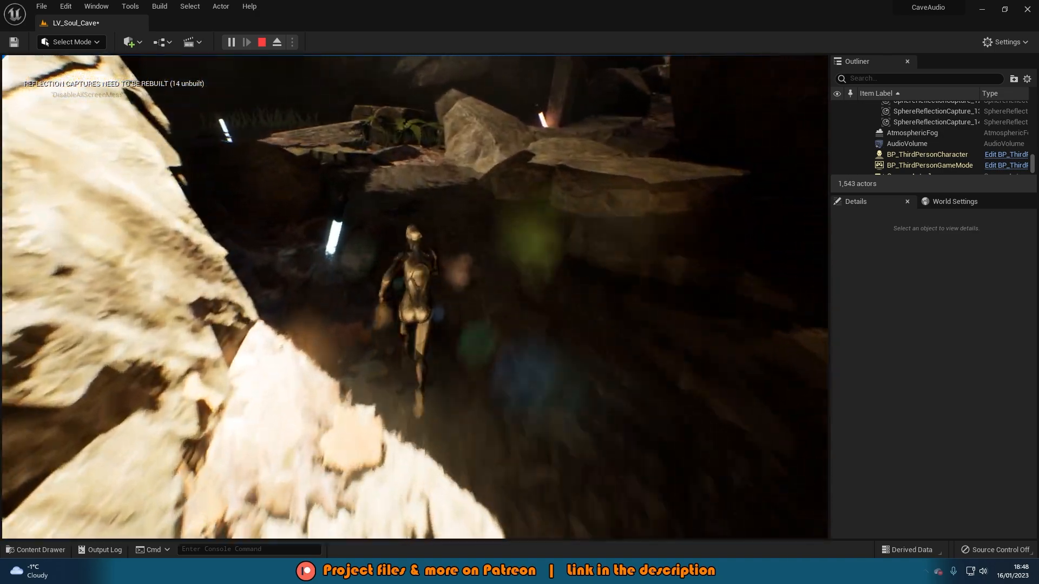
pyautogui.press('w')
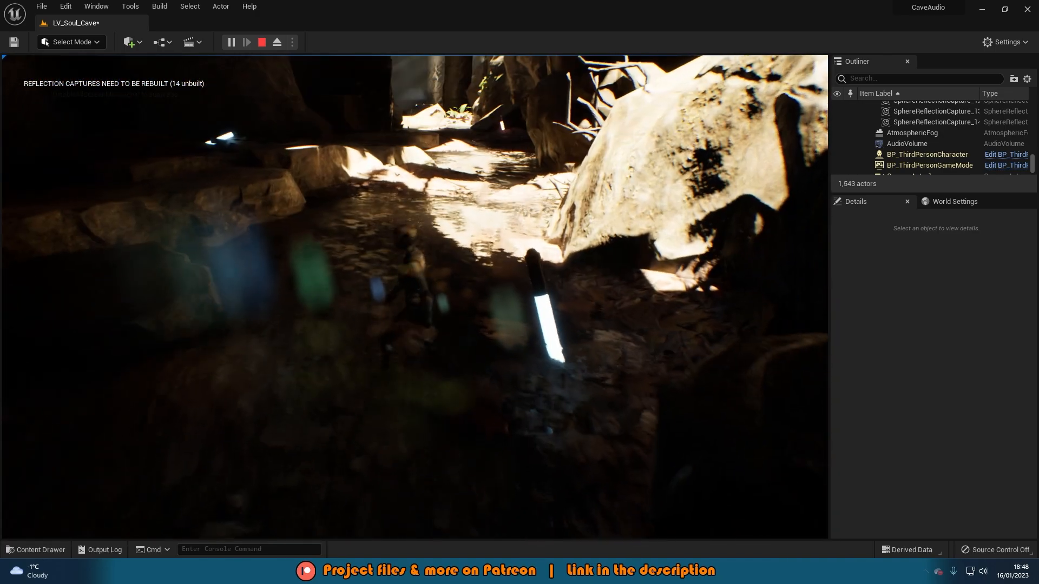
pyautogui.press('w')
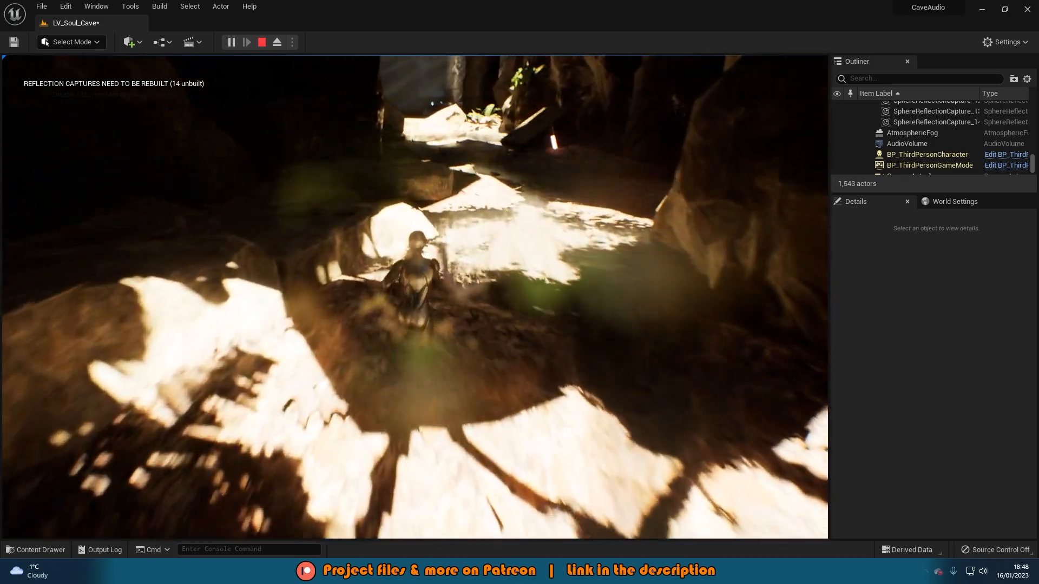
pyautogui.press('w')
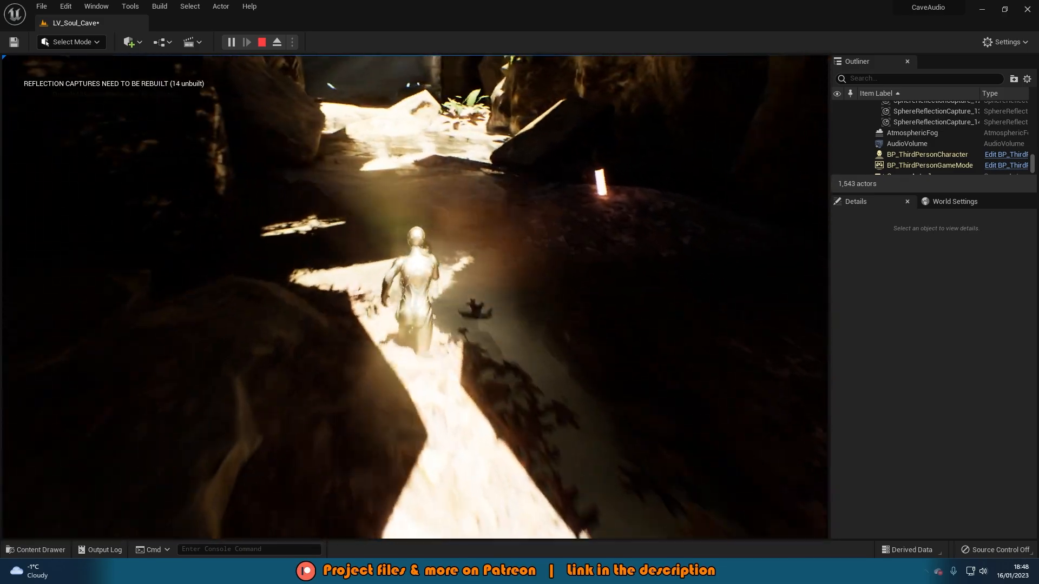
pyautogui.press('w')
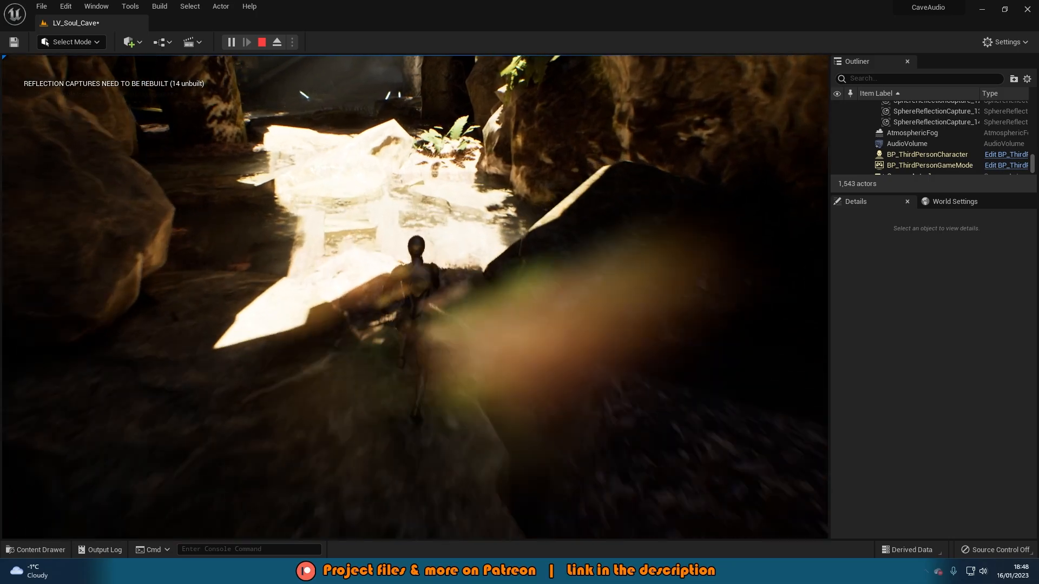
pyautogui.press('w')
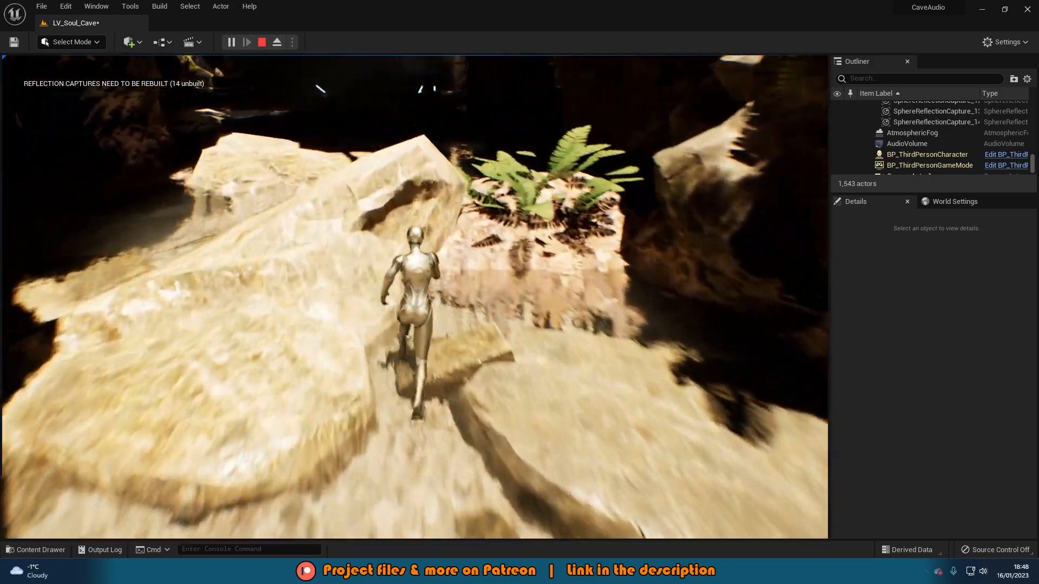
pyautogui.press('space')
pyautogui.press('w')
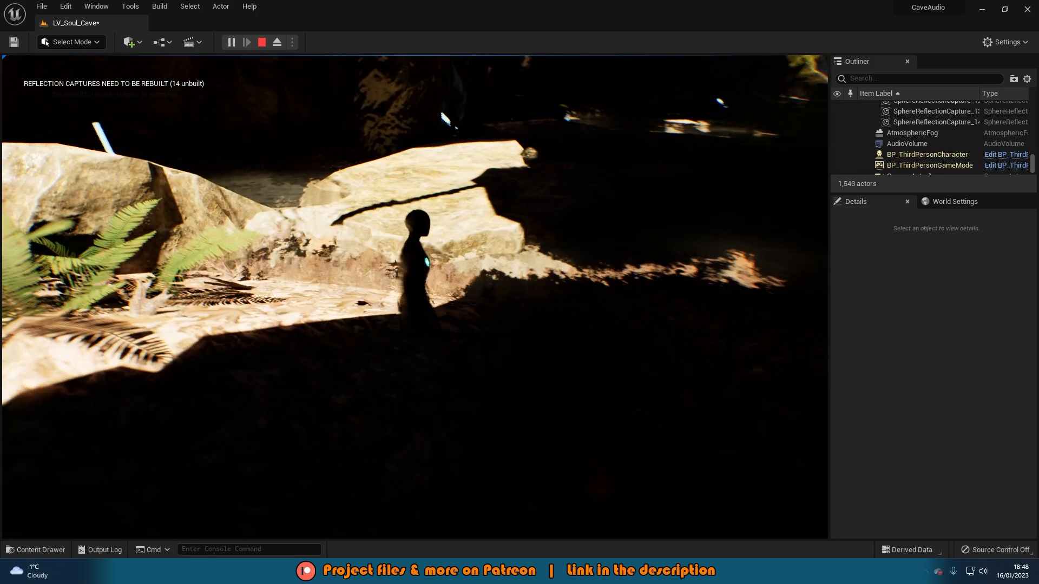
pyautogui.press('w')
pyautogui.press('space')
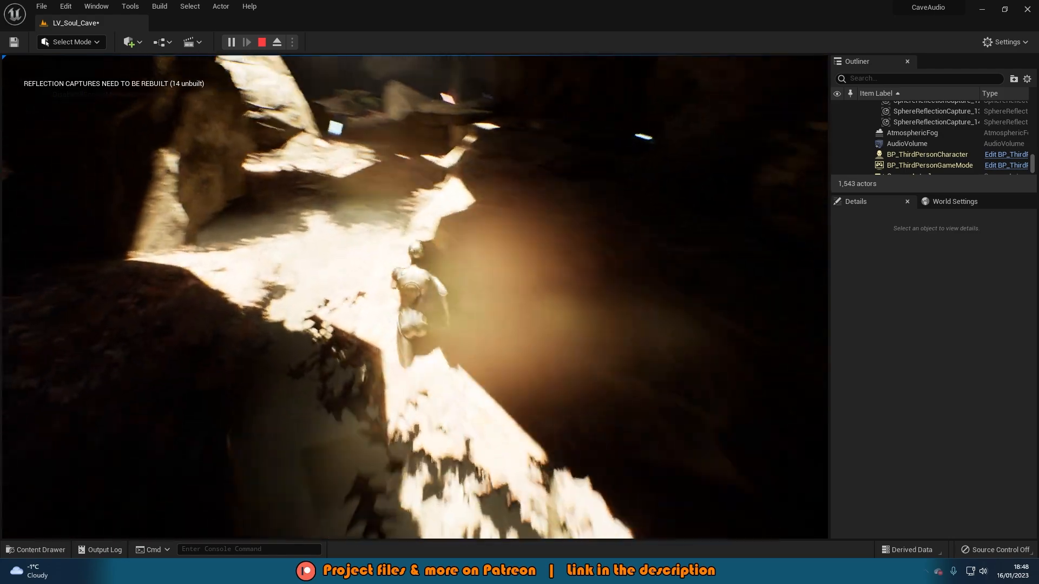
pyautogui.press('w')
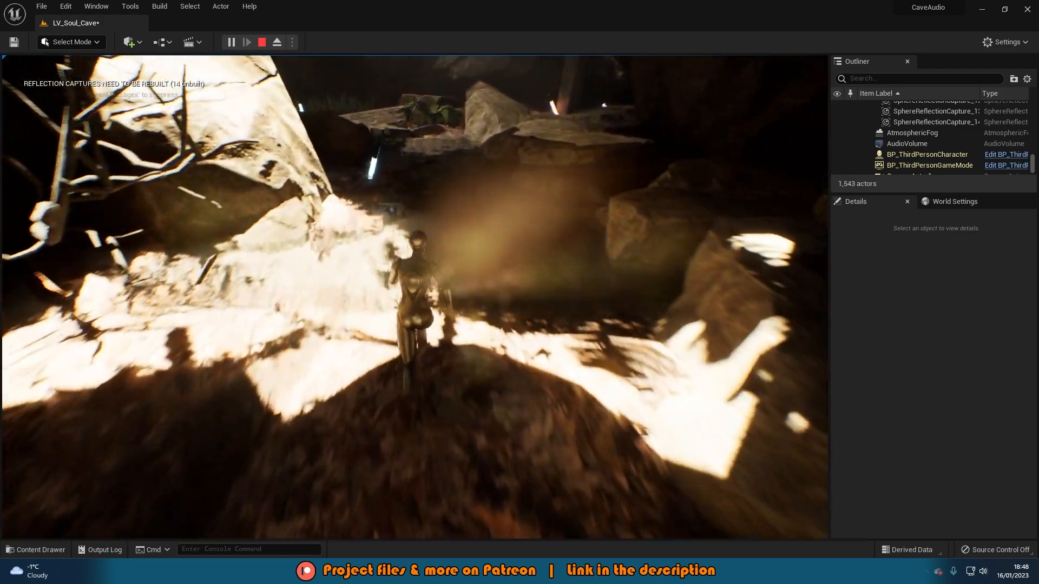
pyautogui.press('w')
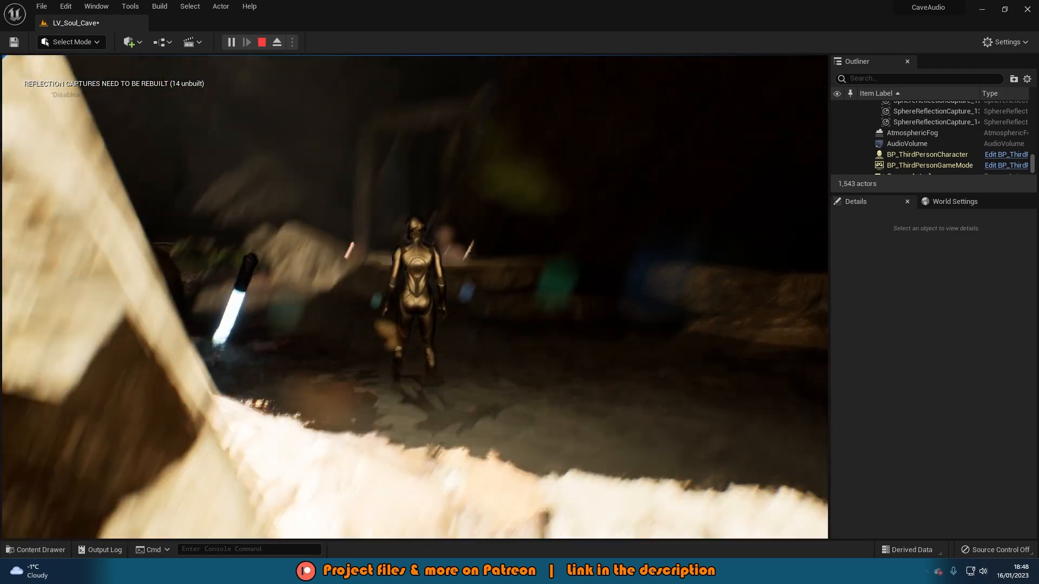
pyautogui.press('w')
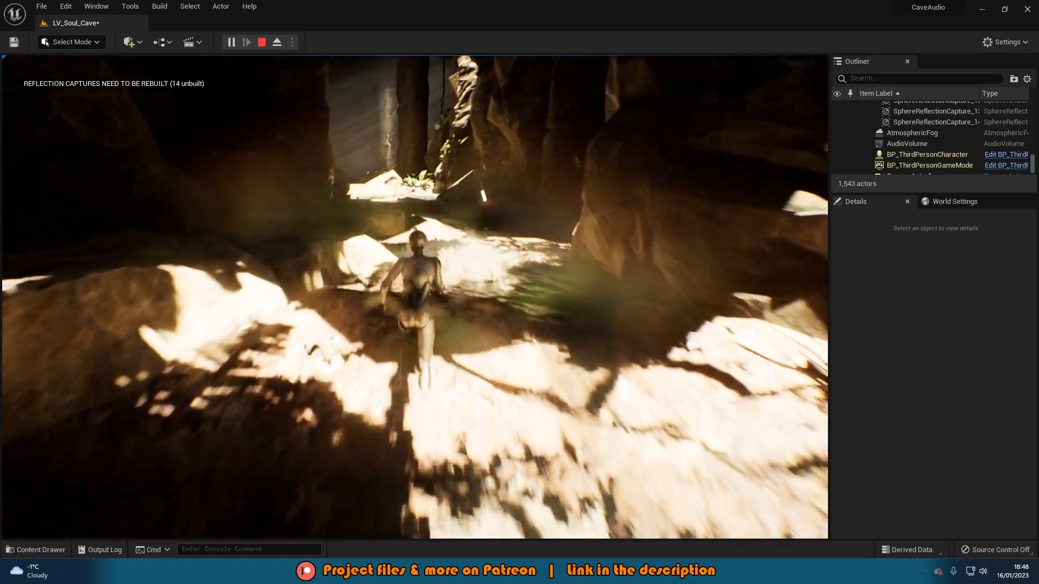
pyautogui.press('w')
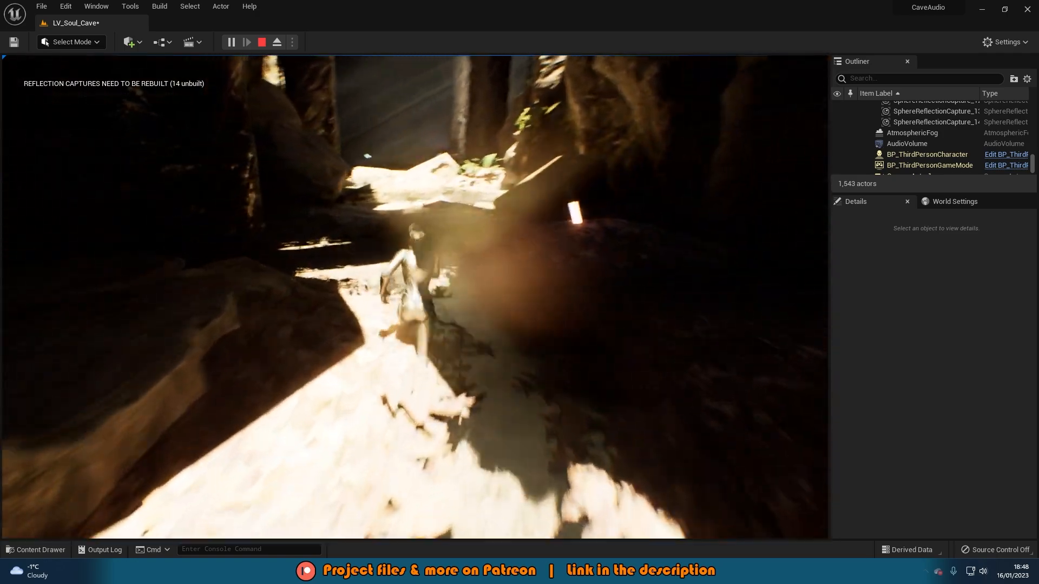
pyautogui.press('w')
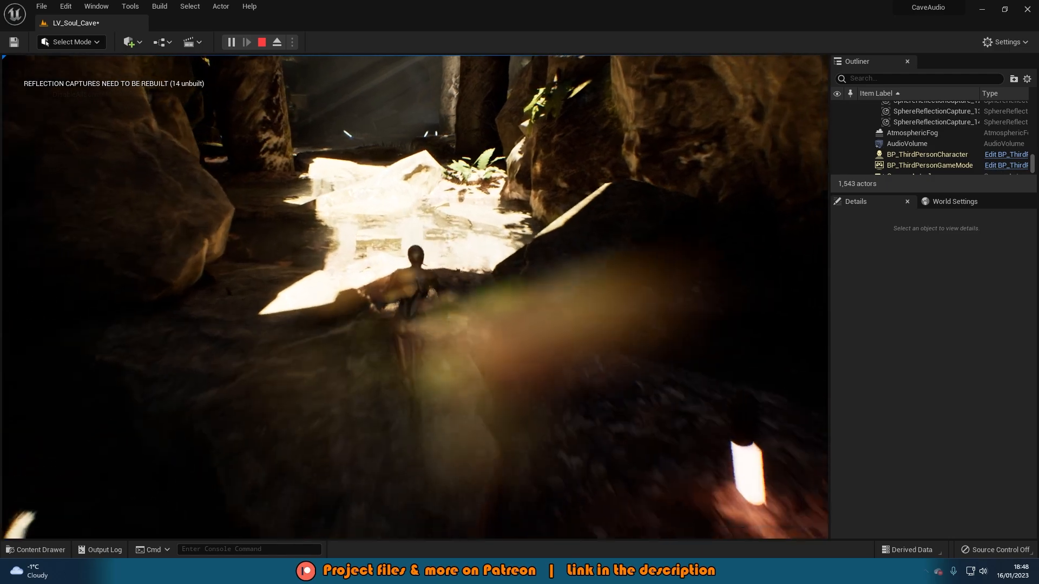
pyautogui.press('w')
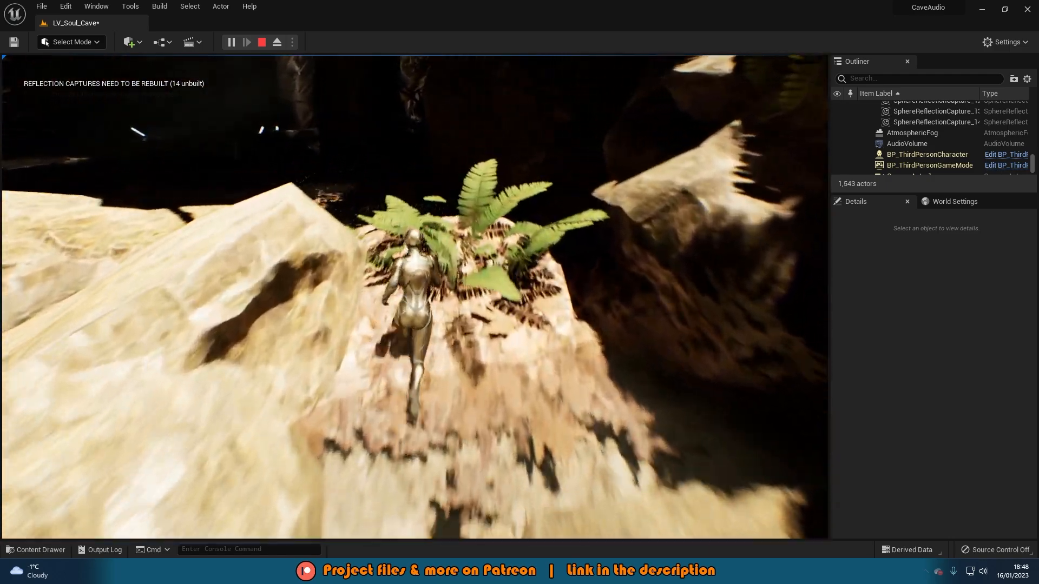
pyautogui.press('Escape')
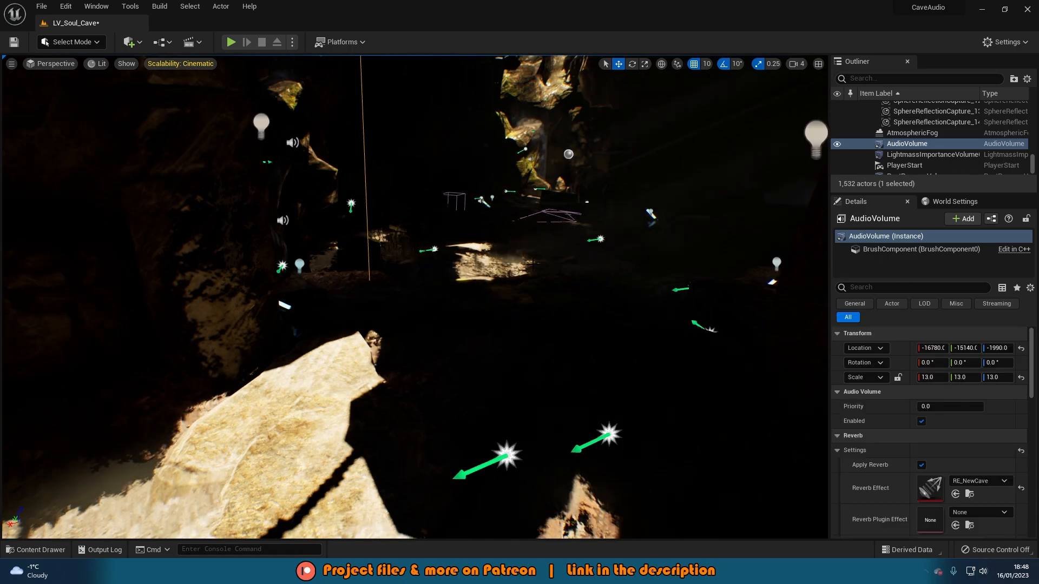
# - Play the level again and move the character around the sunlit rocks near the player start
pyautogui.click(233, 41)
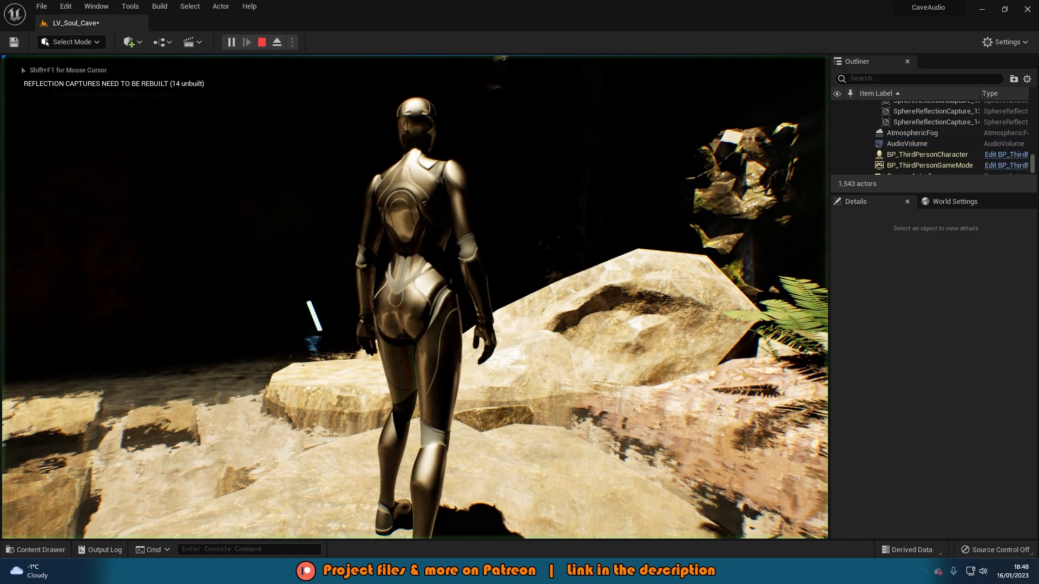
pyautogui.press('s')
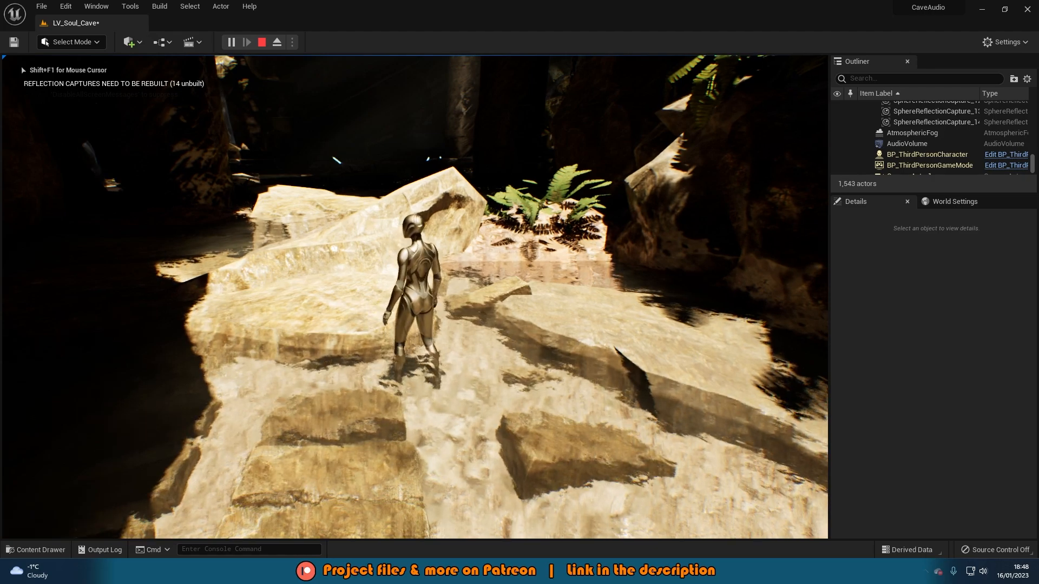
pyautogui.press('w')
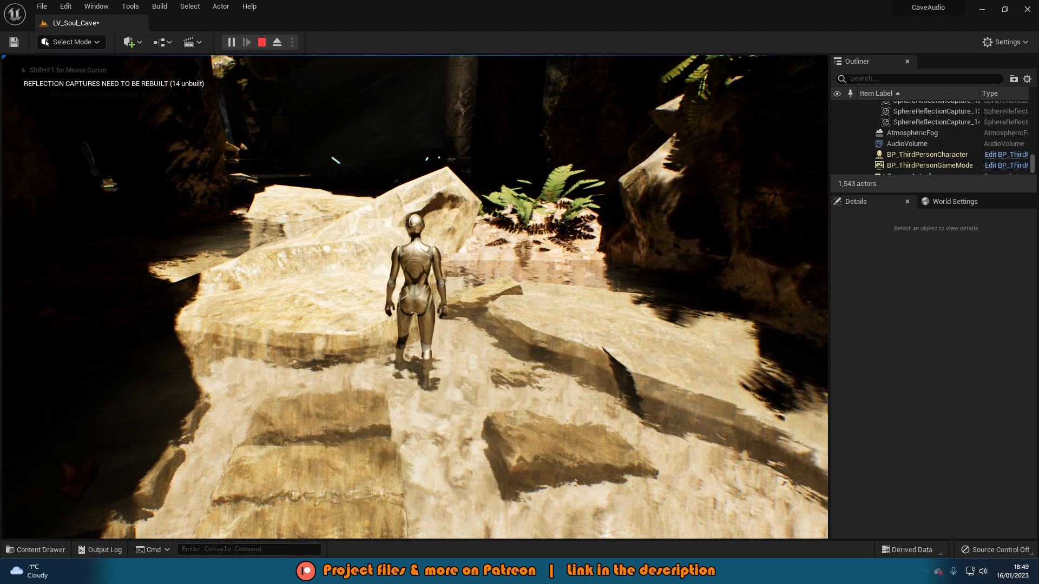
pyautogui.press('w')
pyautogui.press('d')
pyautogui.press('d')
pyautogui.press('space')
pyautogui.press('s')
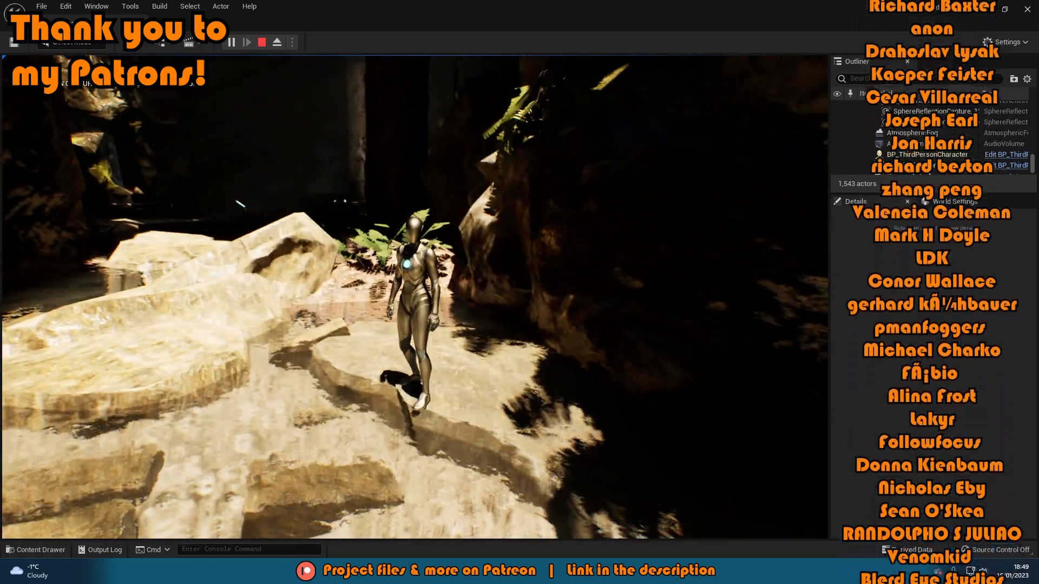
pyautogui.press('w')
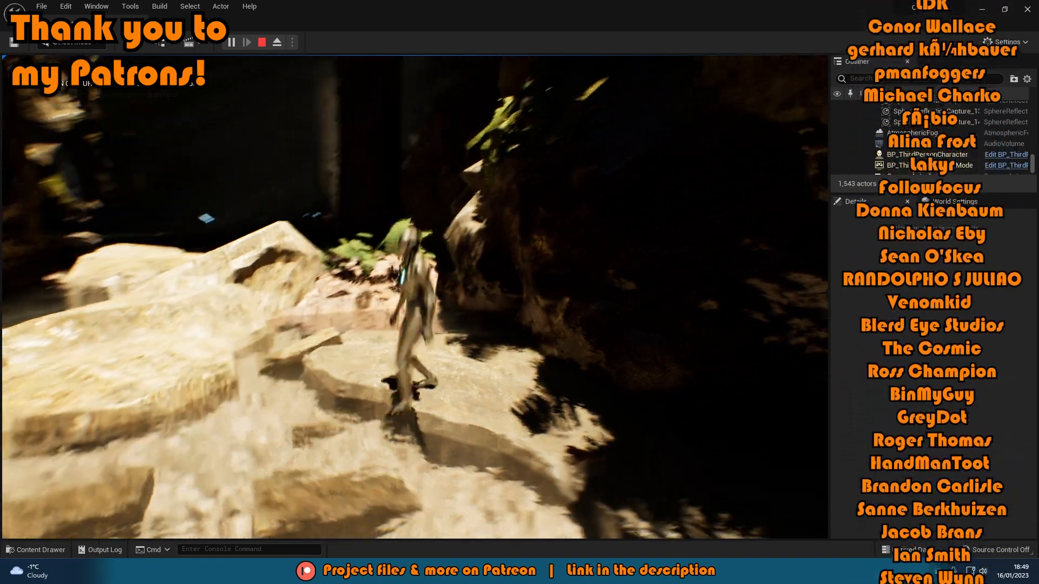